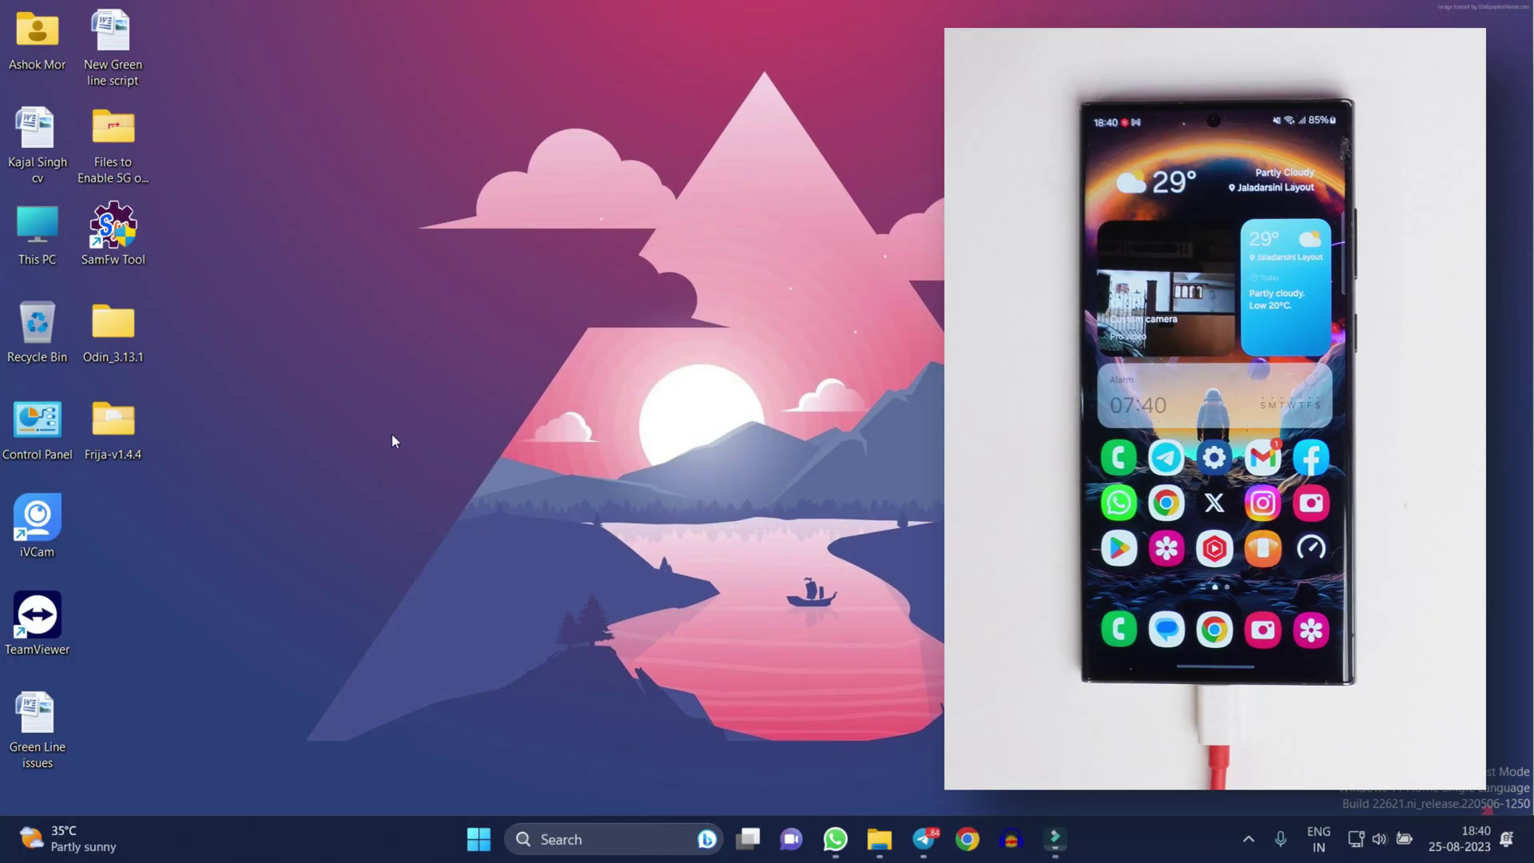
Select the Odin and Frija folders on the desktop, then clear the selection
drag(116, 511, 117, 337)
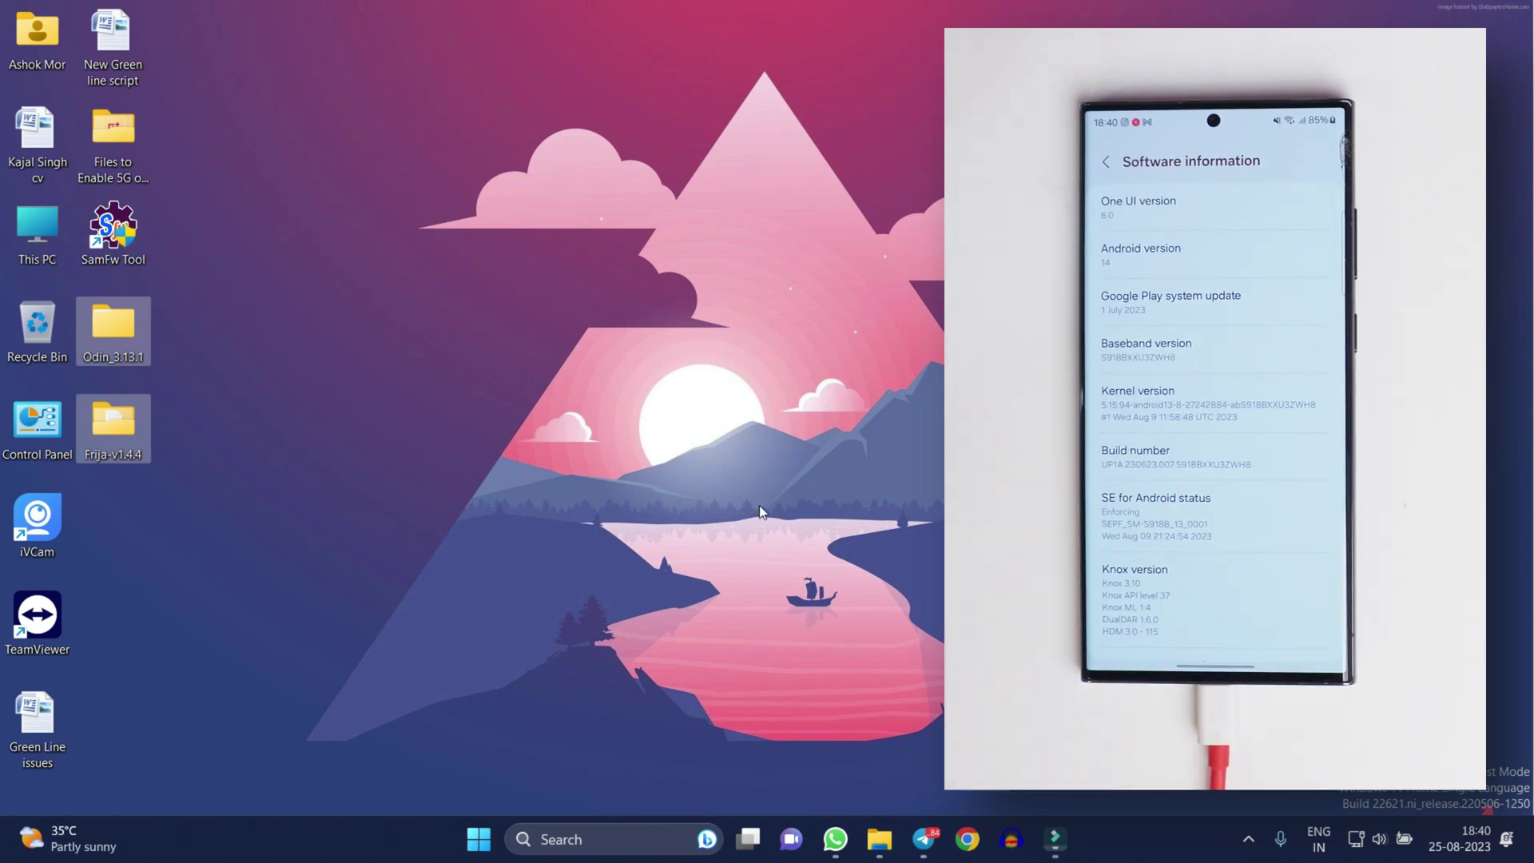
click(333, 418)
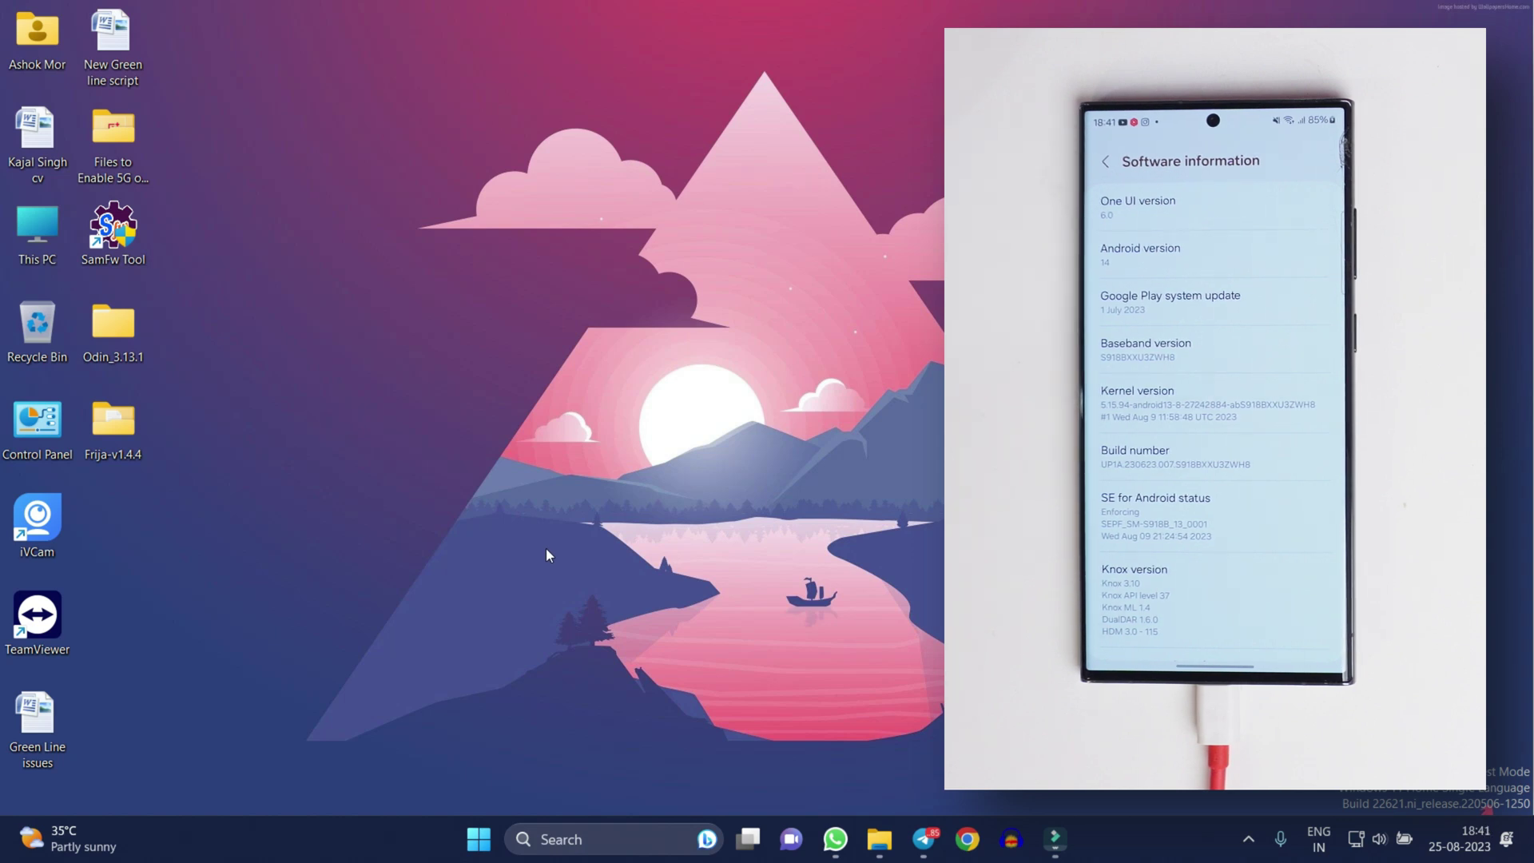
Launch Frija from the Frija-v1.4.4 folder and check the latest SM-S918B firmware for region INS
double_click(132, 431)
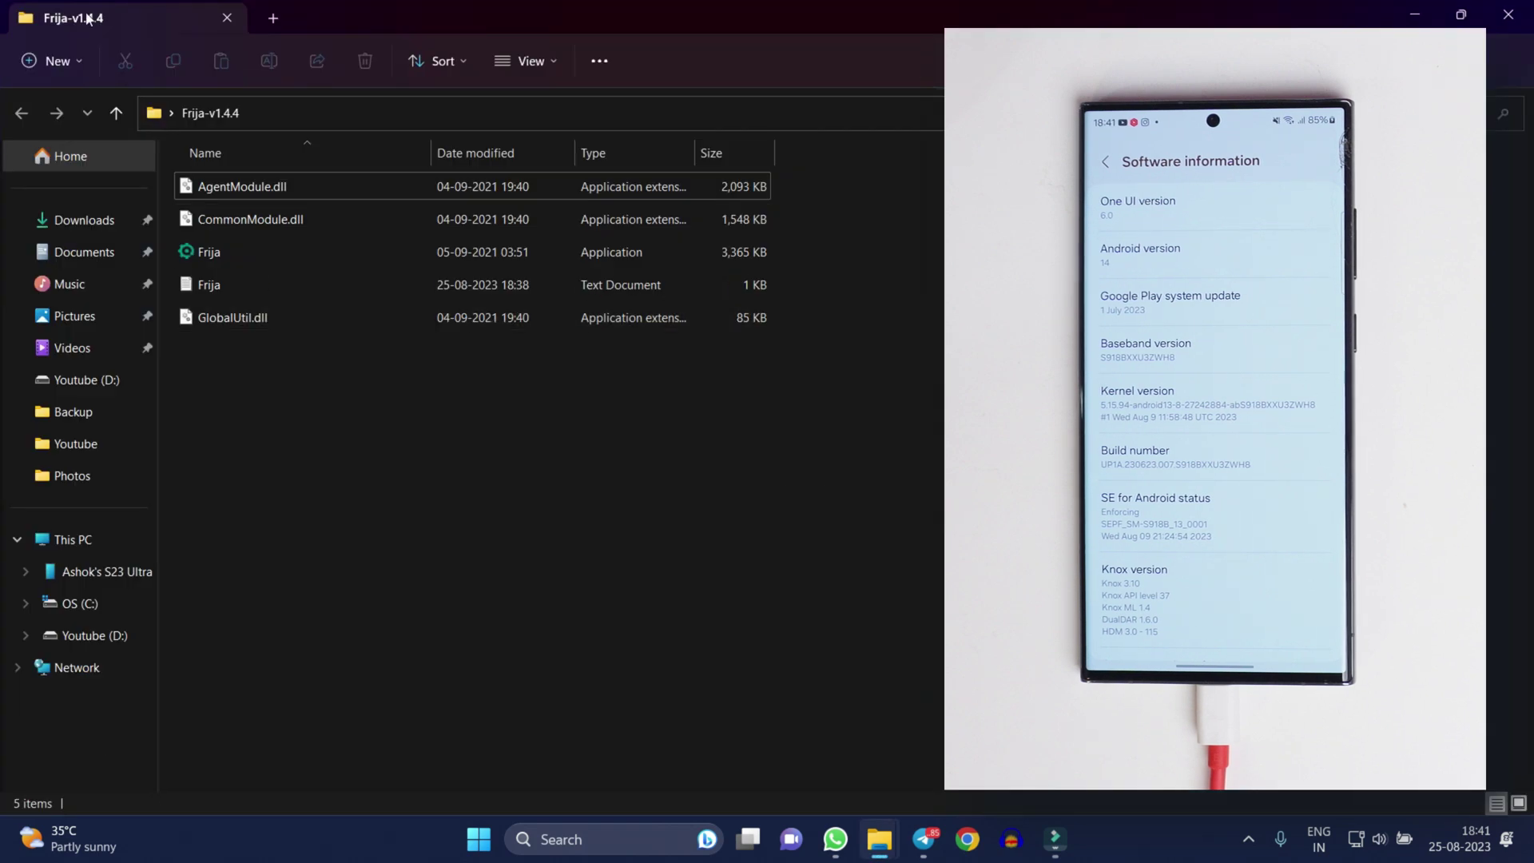
double_click(209, 252)
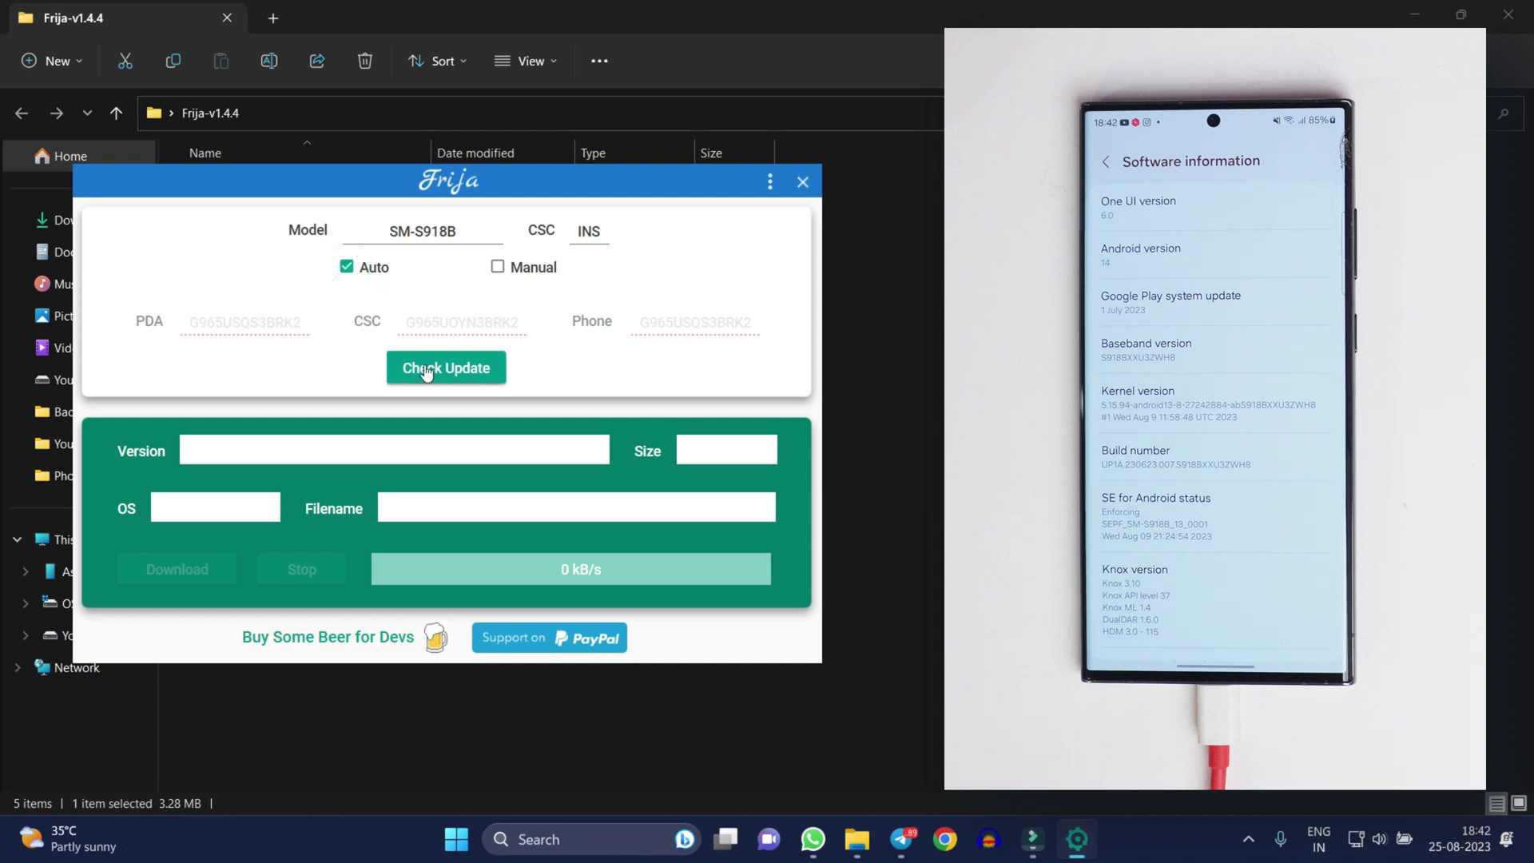
click(452, 373)
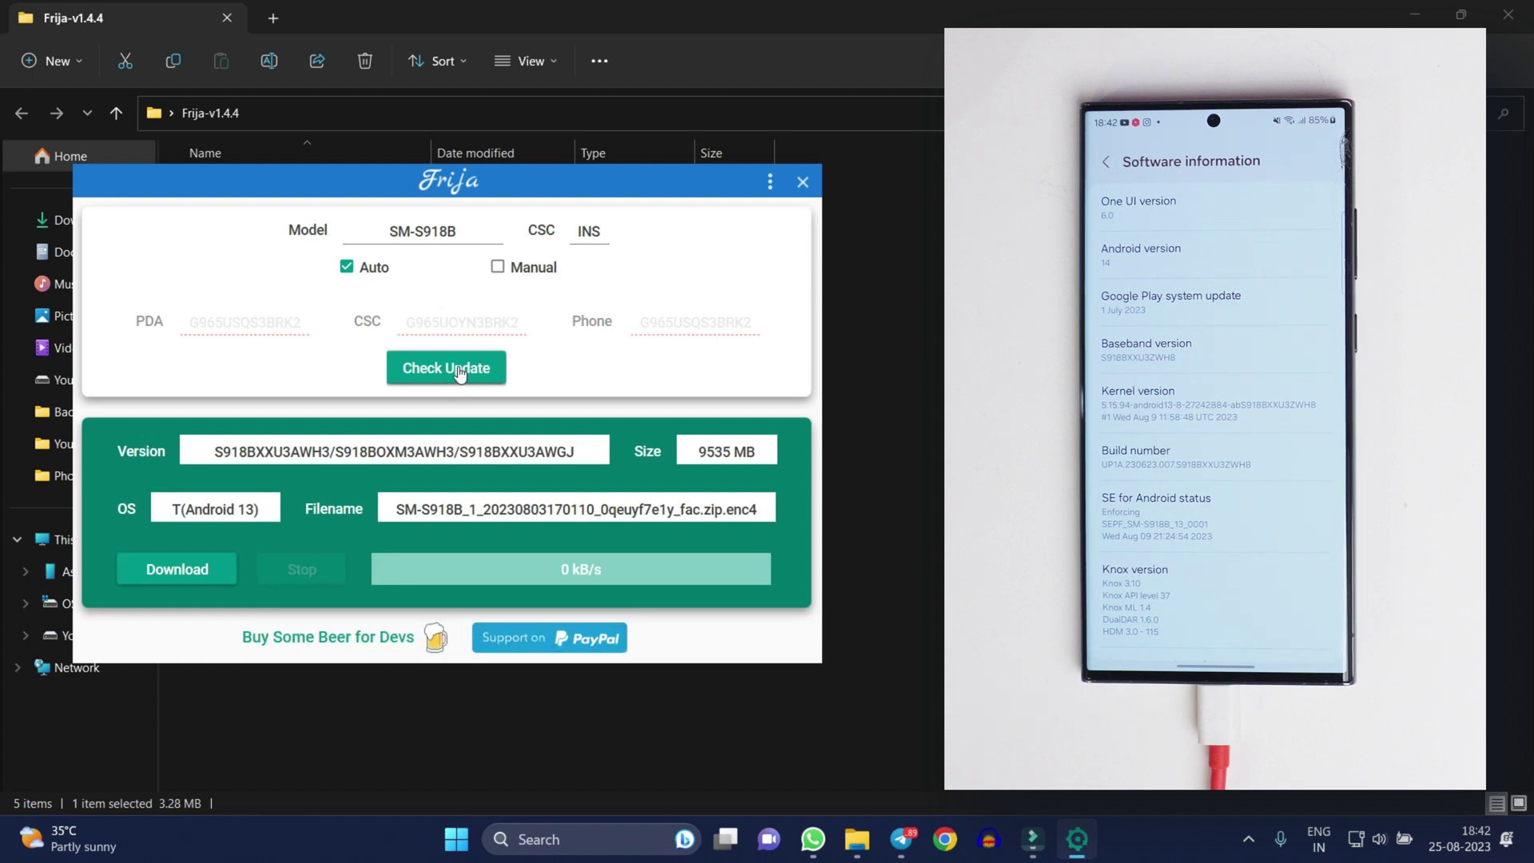
double_click(580, 230)
Save the 9535 MB SM-S918B firmware download to the Desktop, then close Frija when finished
click(192, 571)
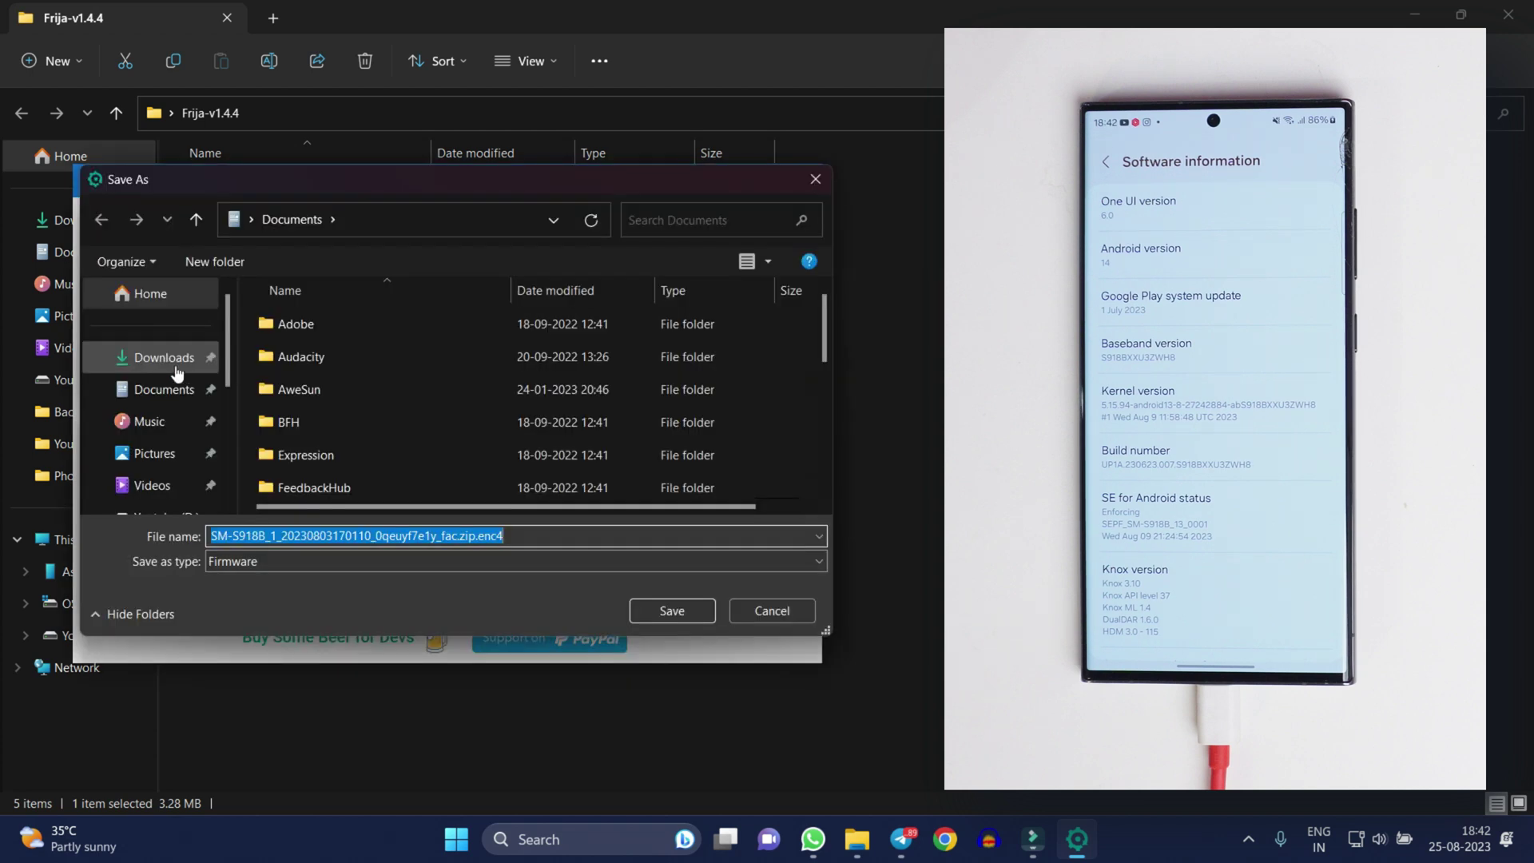
click(373, 216)
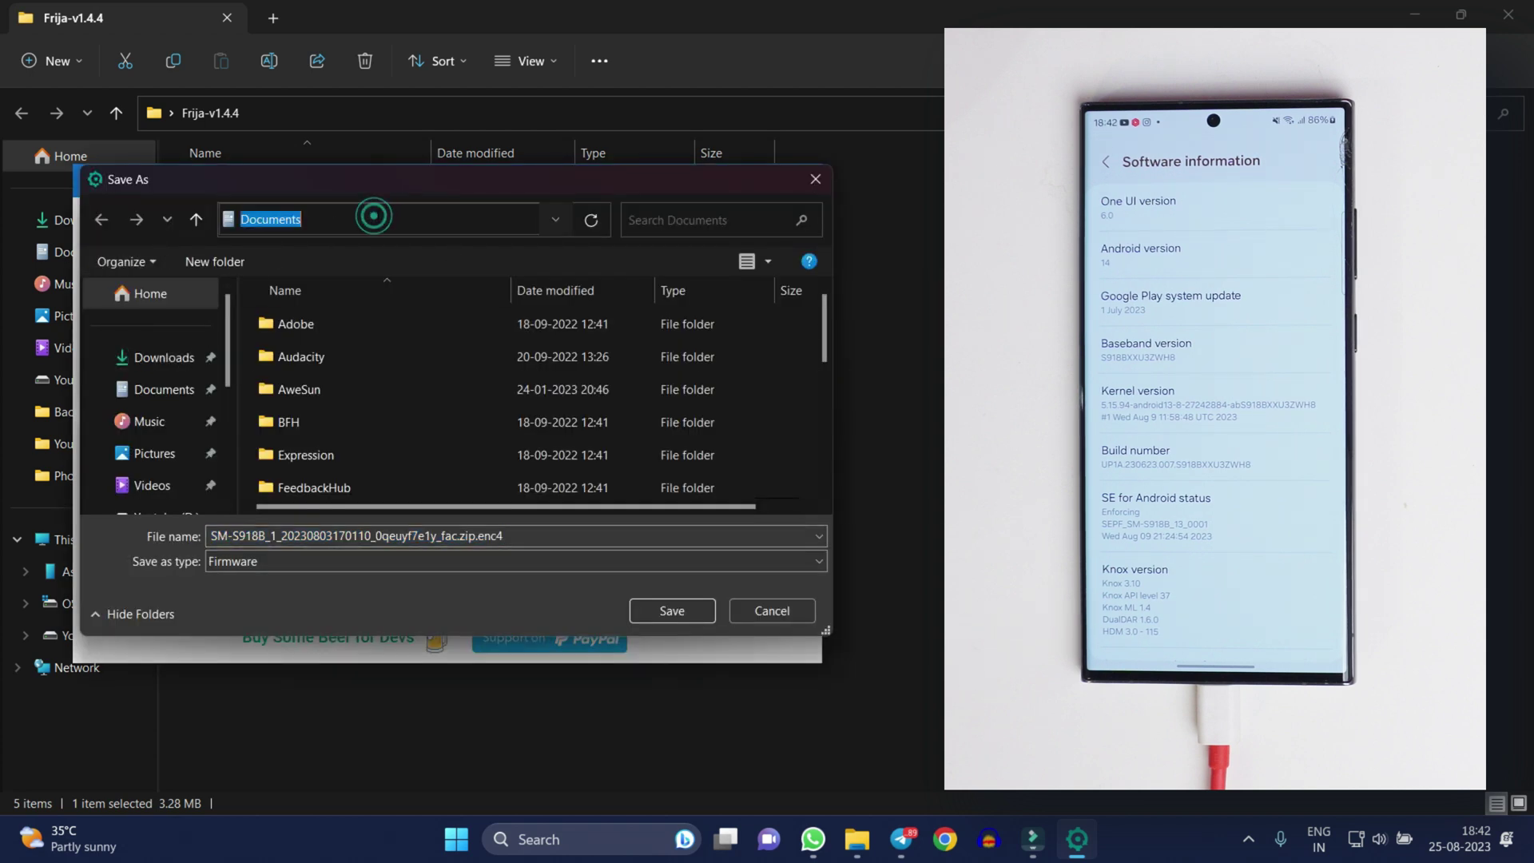
text(Desktop)
key(Return)
click(671, 609)
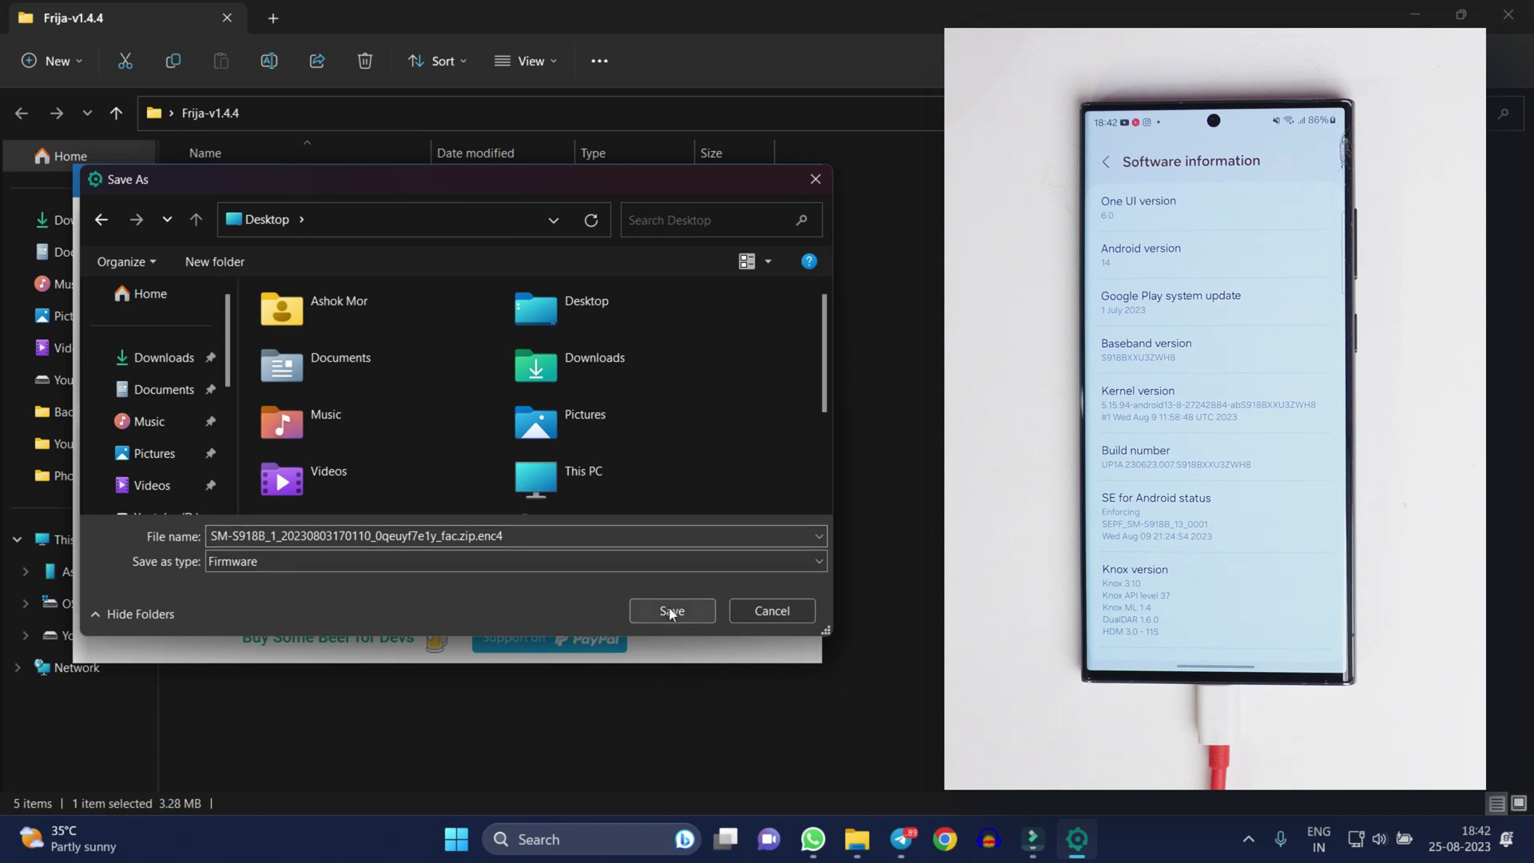
drag(694, 455, 762, 454)
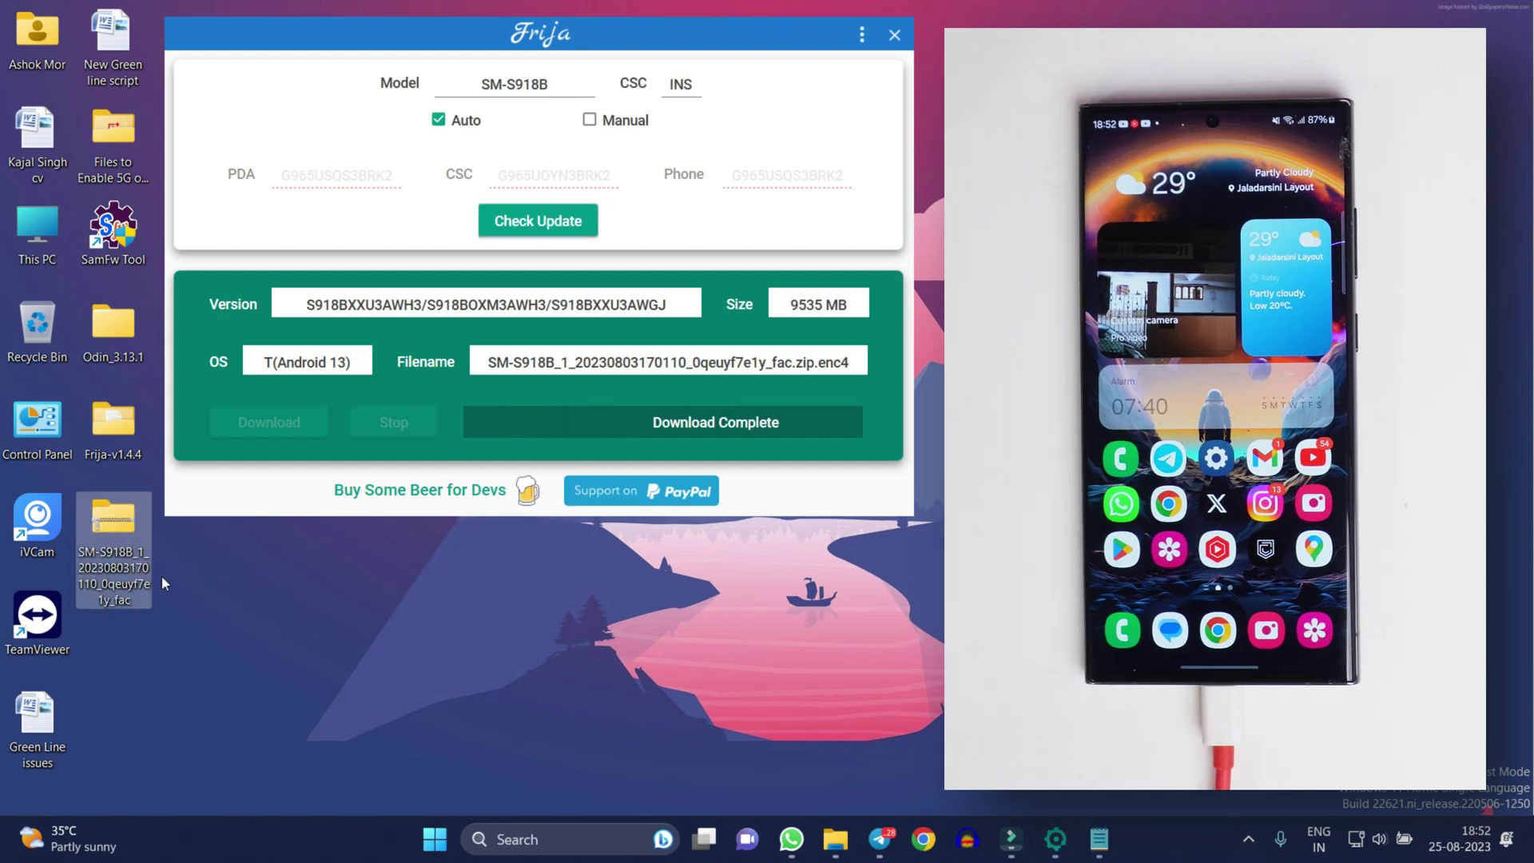
mouse_move(107, 551)
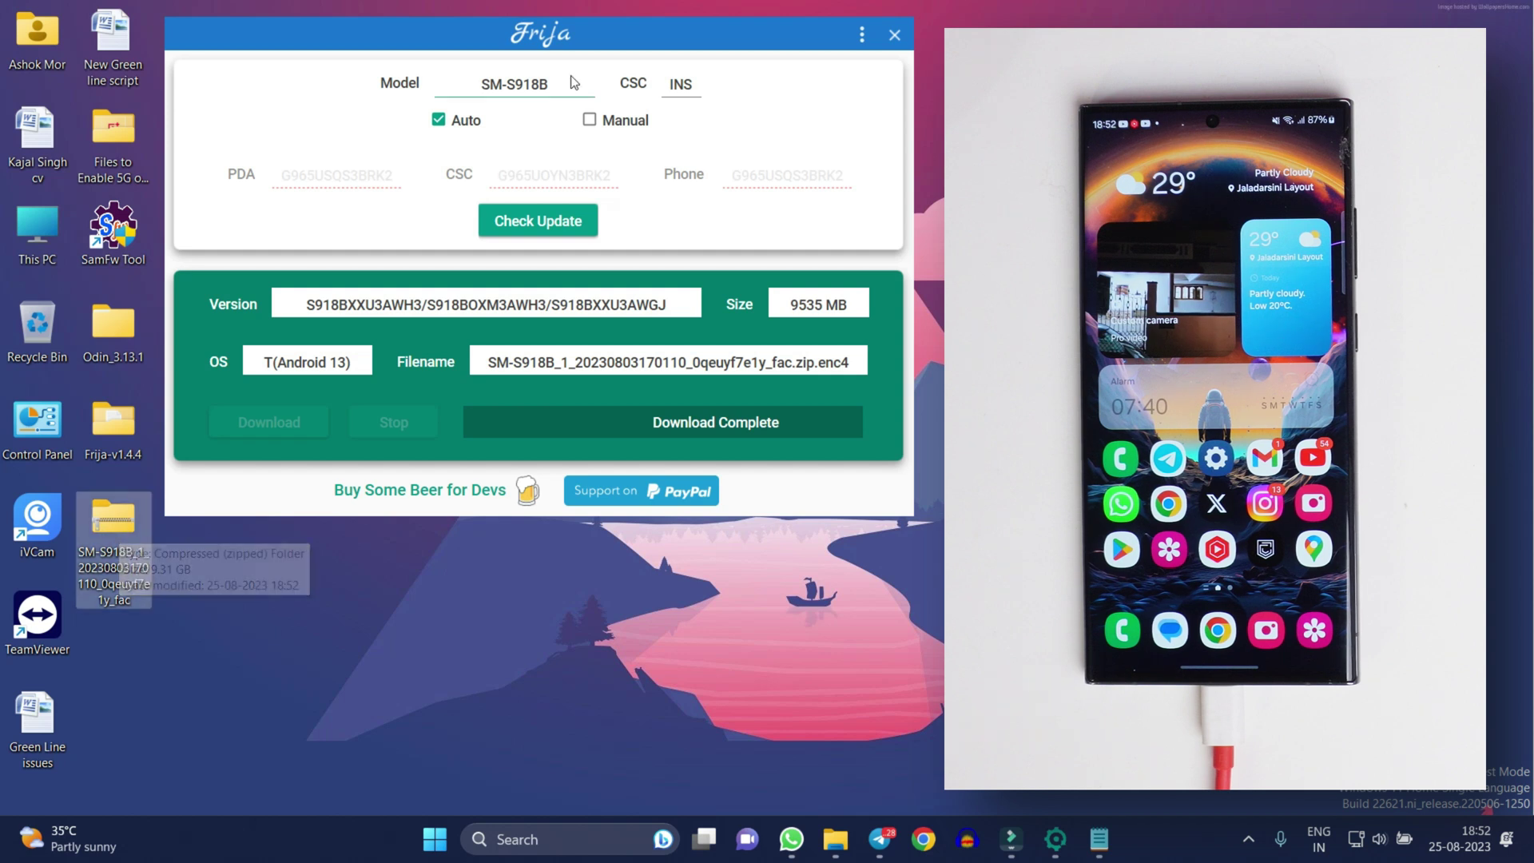
click(894, 34)
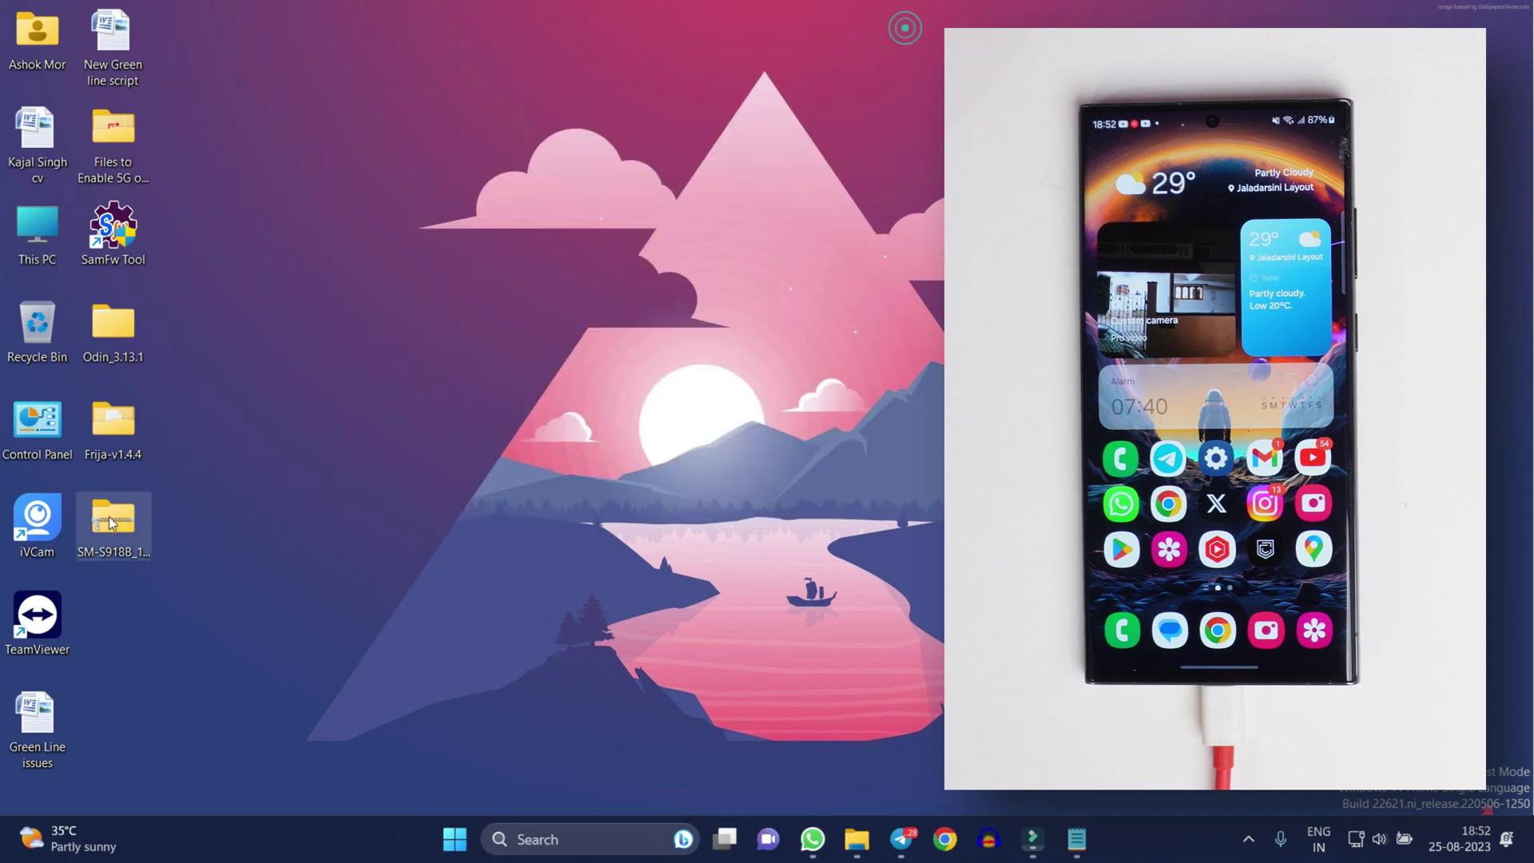
Extract the SM-S918B firmware zip with WinRAR into its suggested desktop folder
right_click(103, 543)
right_click(108, 535)
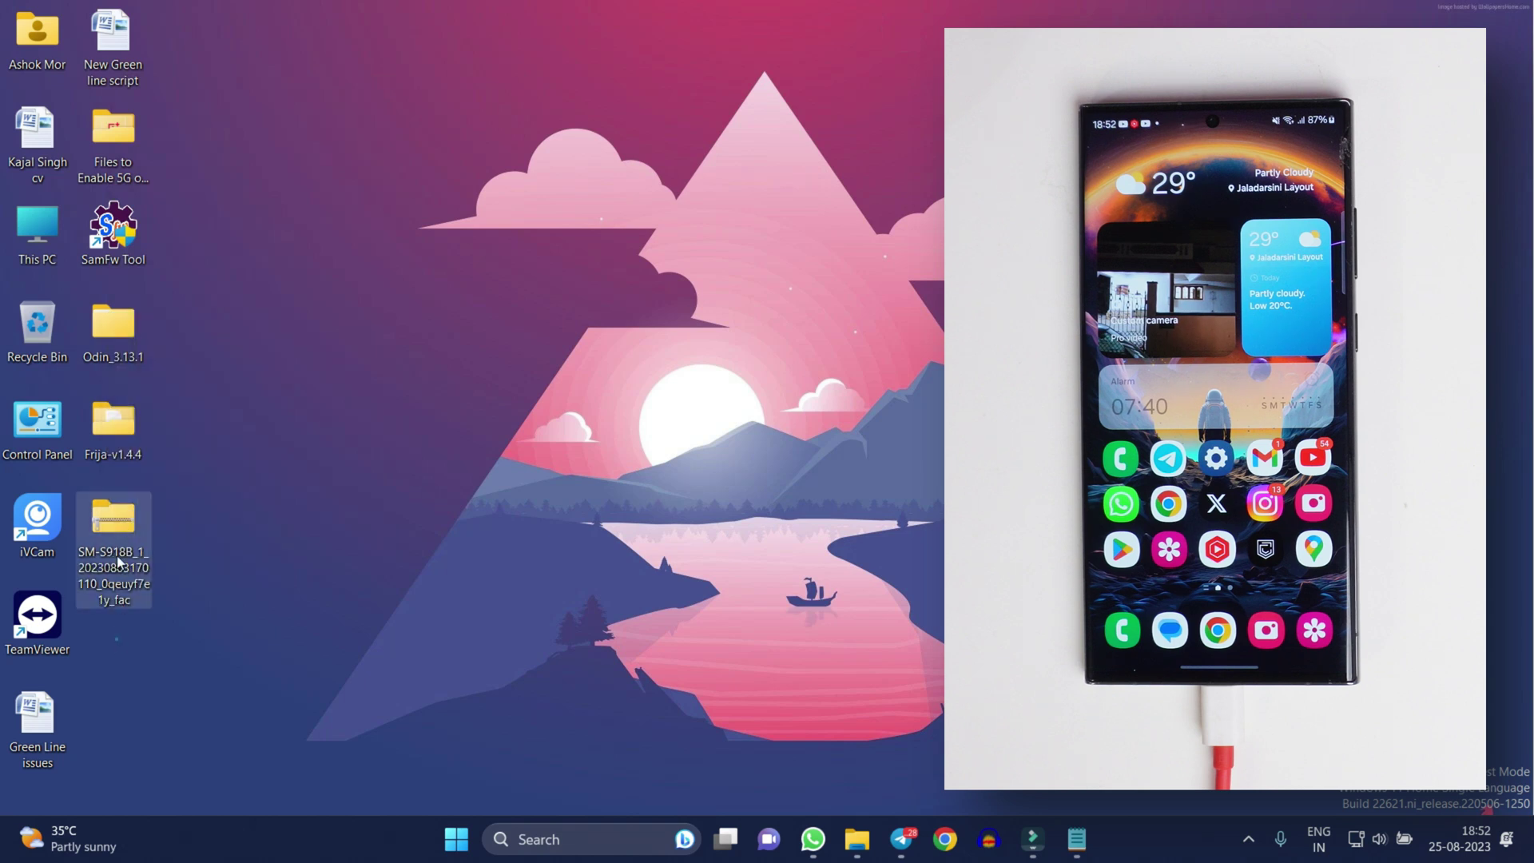
click(478, 500)
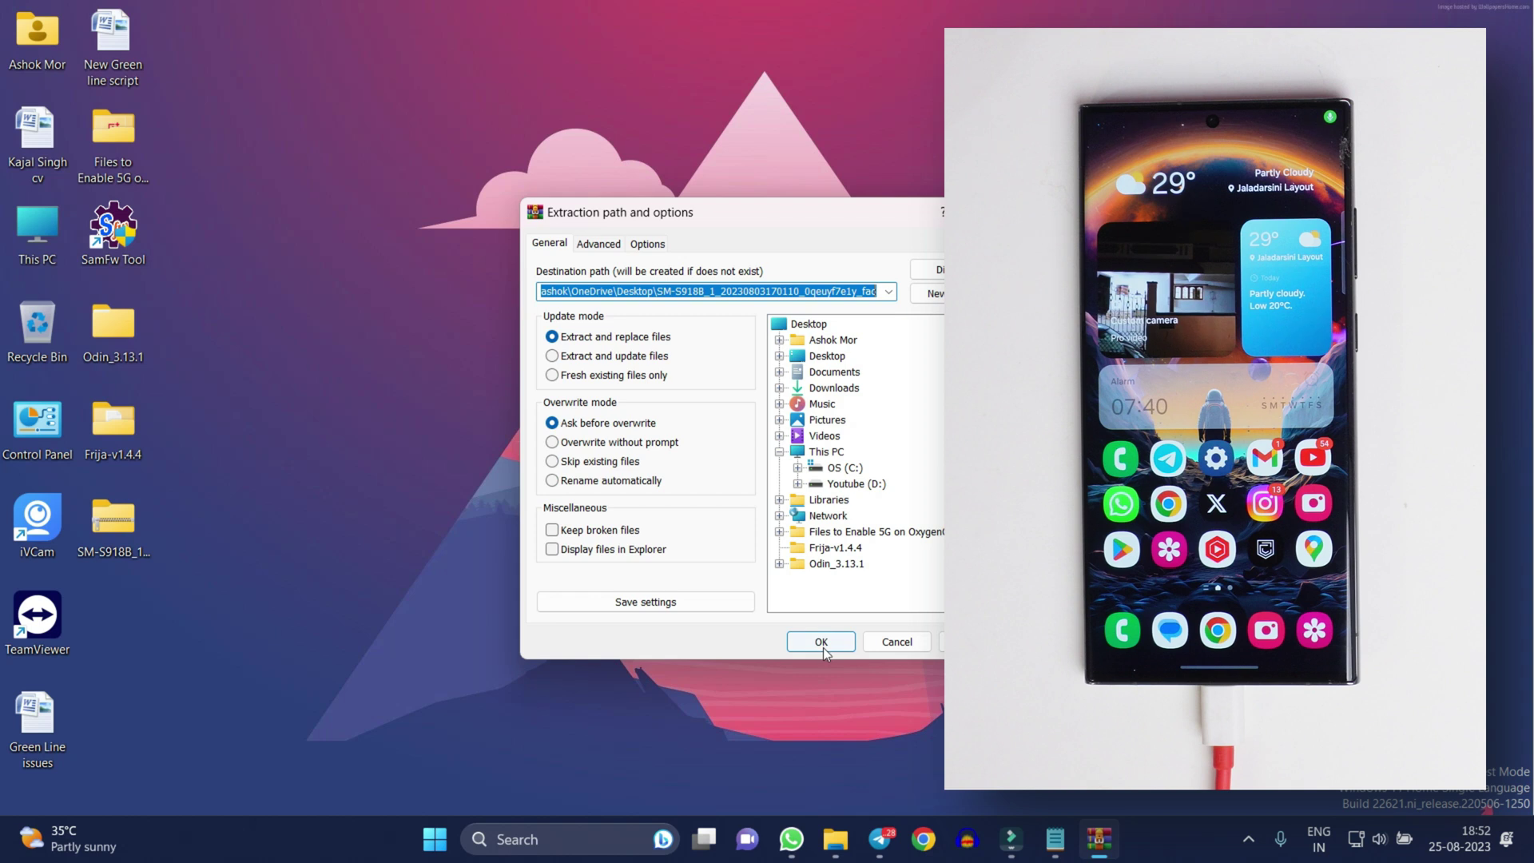
click(823, 644)
drag(735, 311, 289, 313)
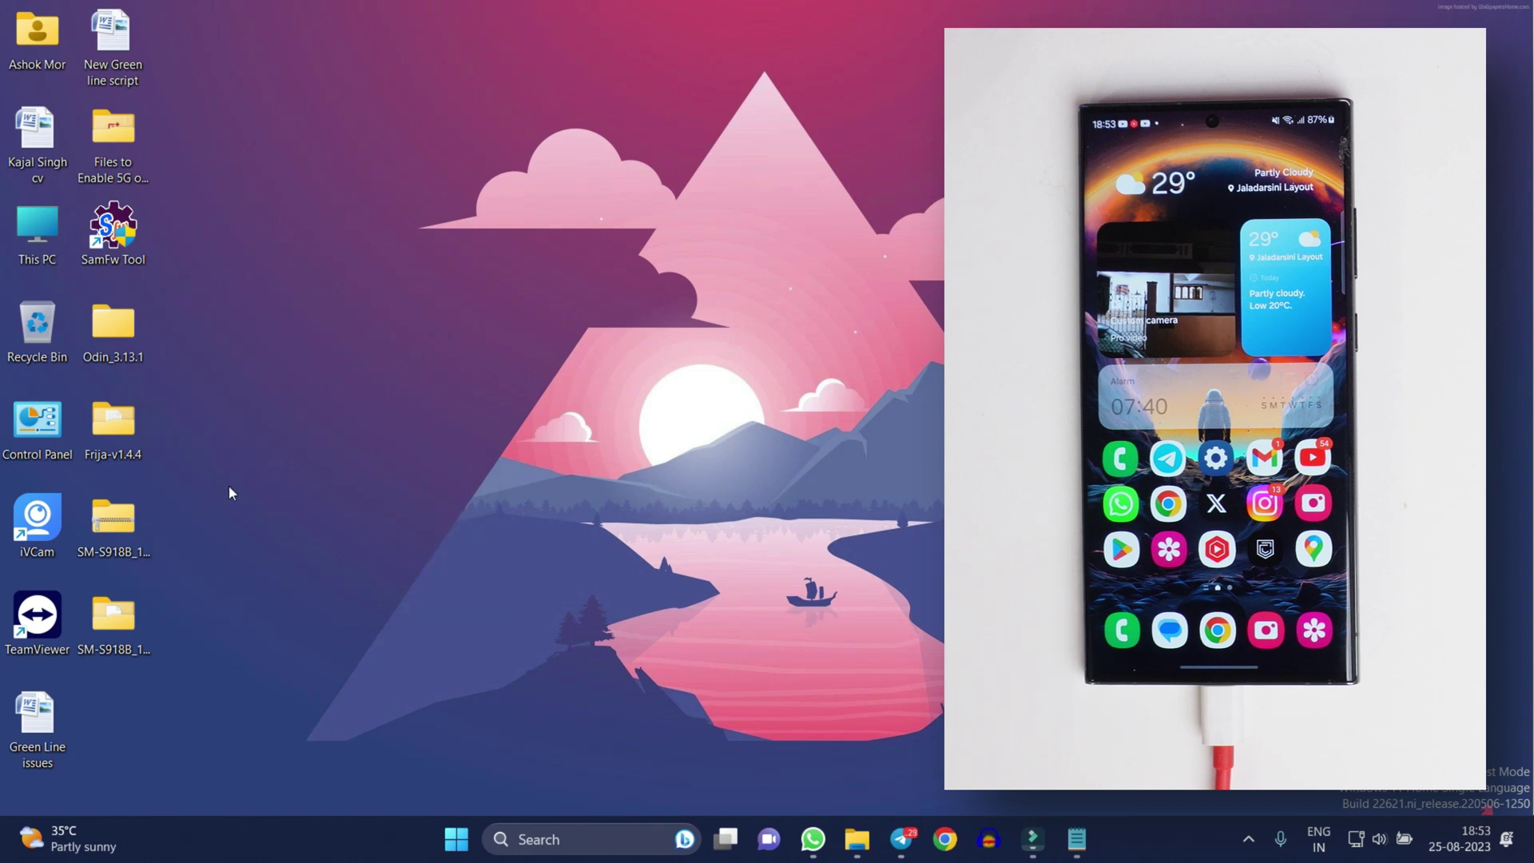
Open the extracted folder to view the AP, BL, CP, CSC and HOME_CSC files
double_click(113, 616)
drag(383, 454, 423, 271)
click(393, 448)
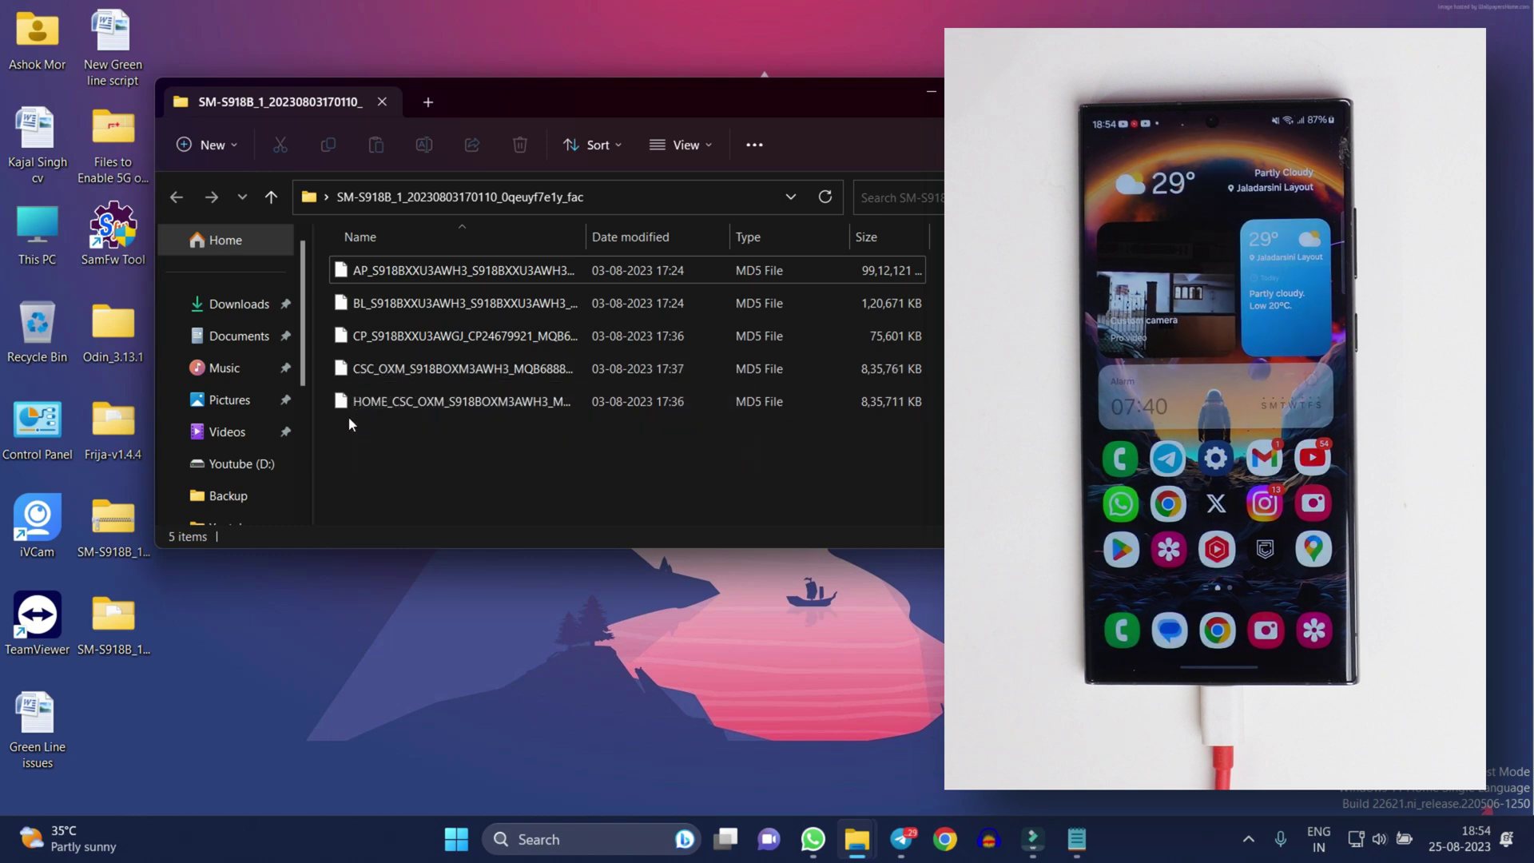
Show the desktop with Win+D, hiding the firmware folder window
key(super+d)
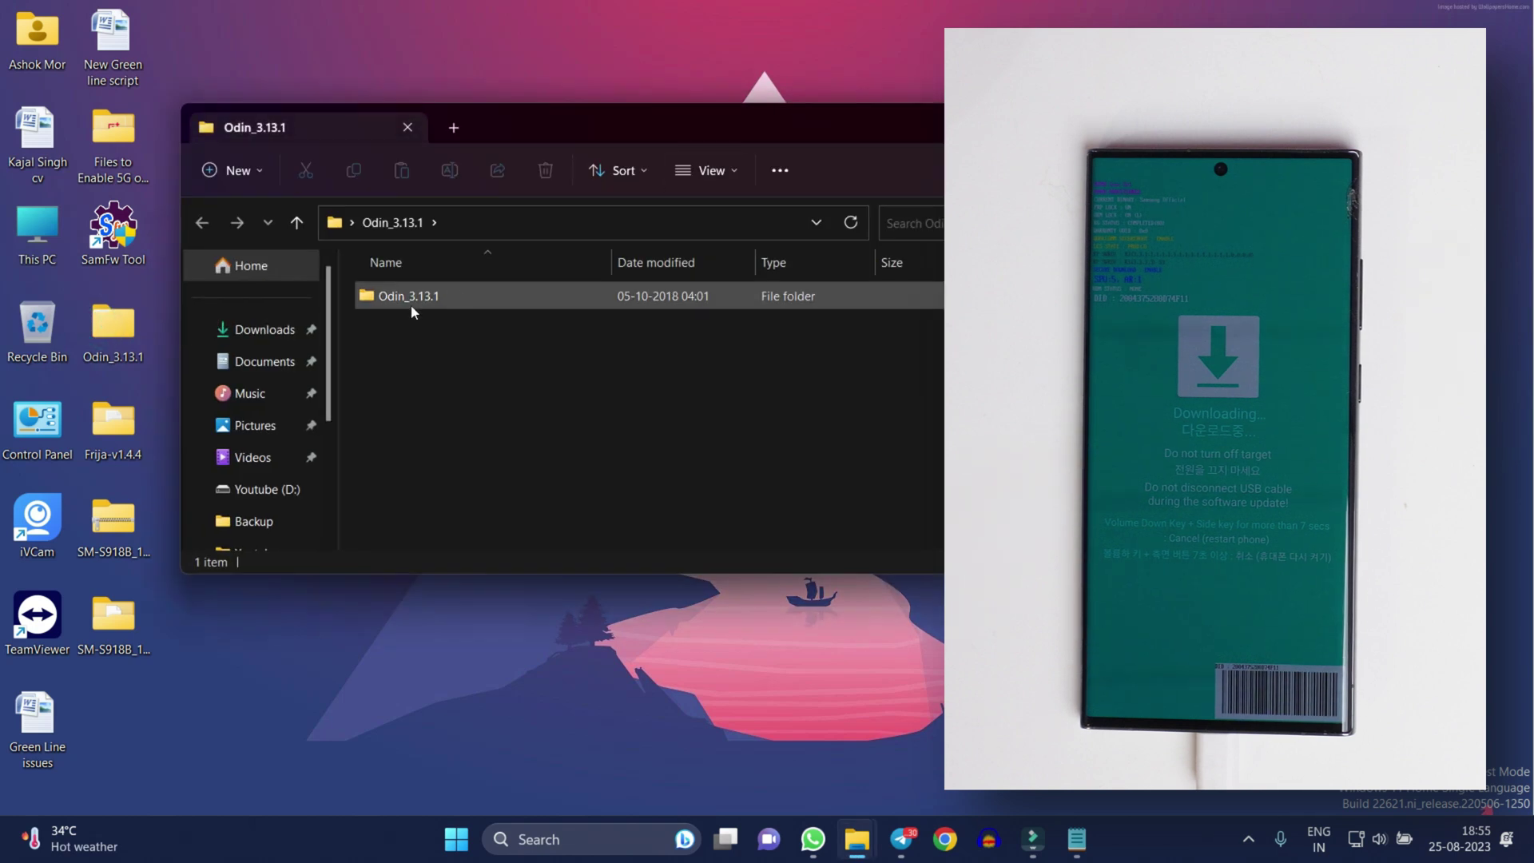
Launch Odin3 v3.13.1 from the maximised Odin_3.13.1 folder
double_click(410, 304)
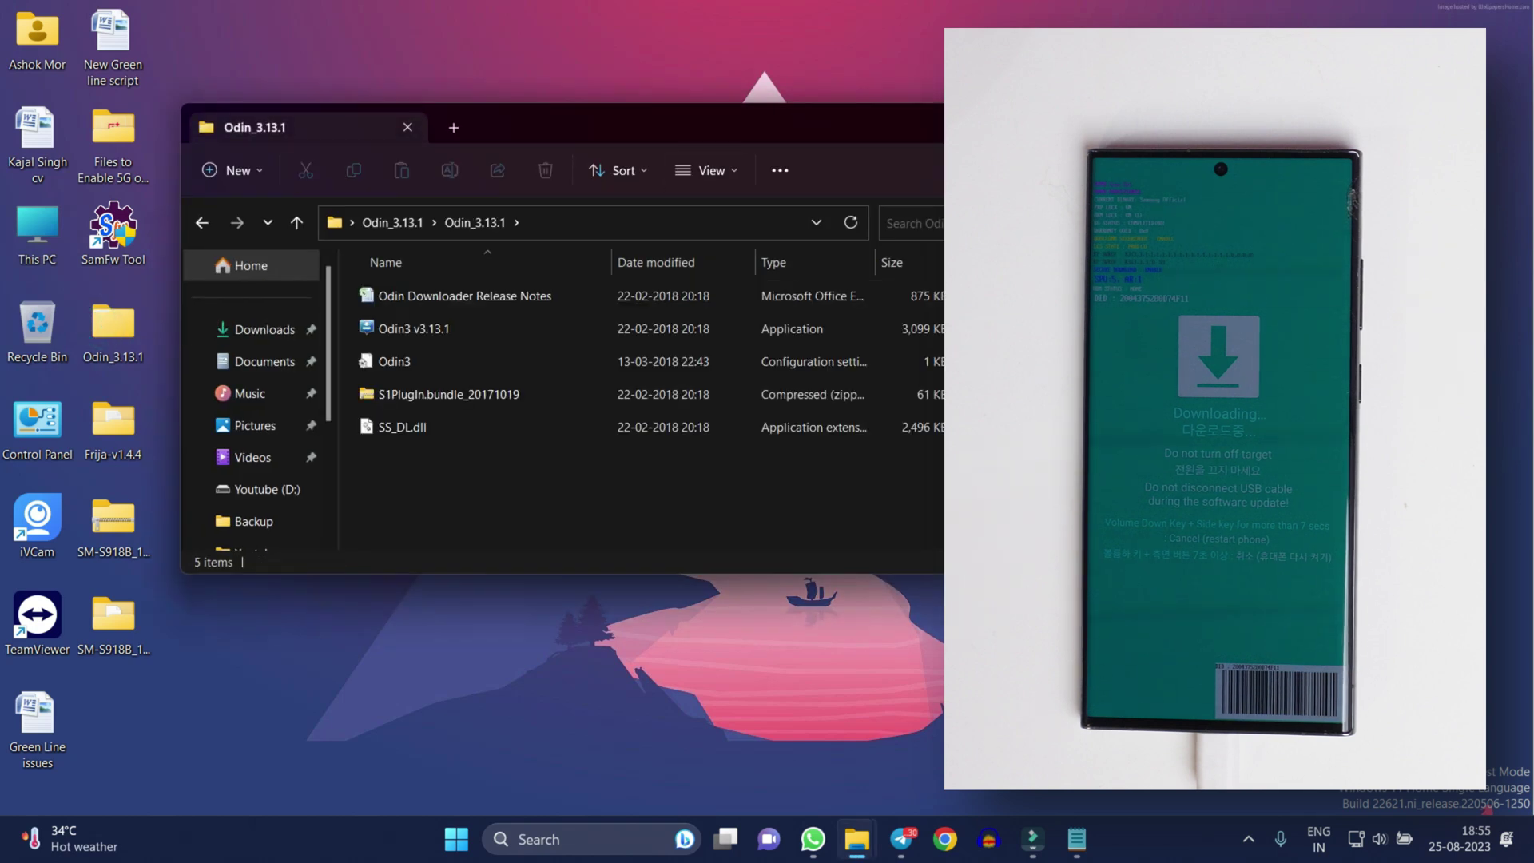
key(super+Up)
double_click(233, 219)
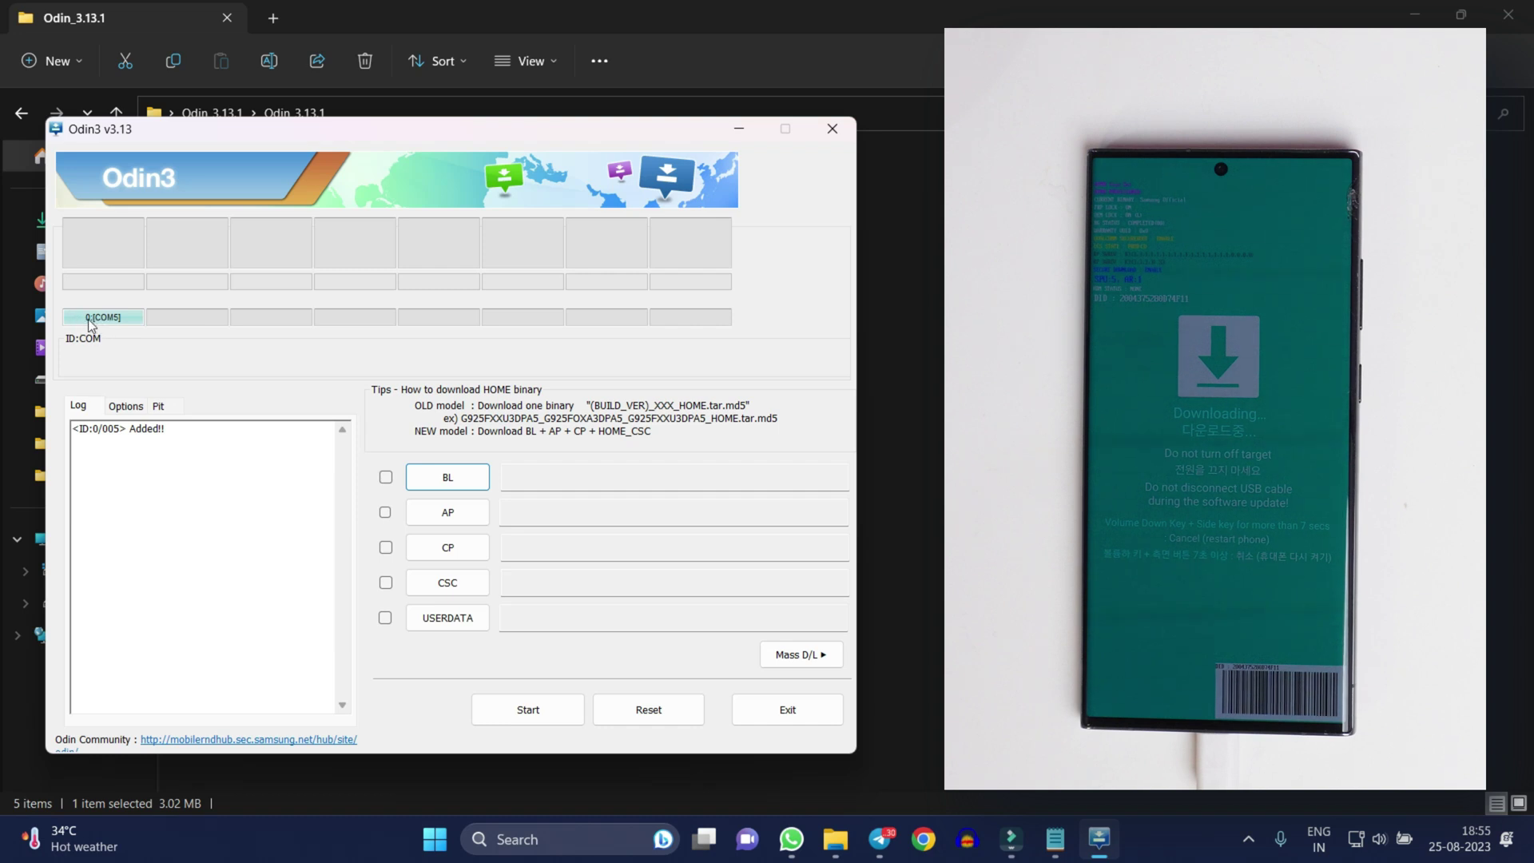
drag(472, 133, 574, 122)
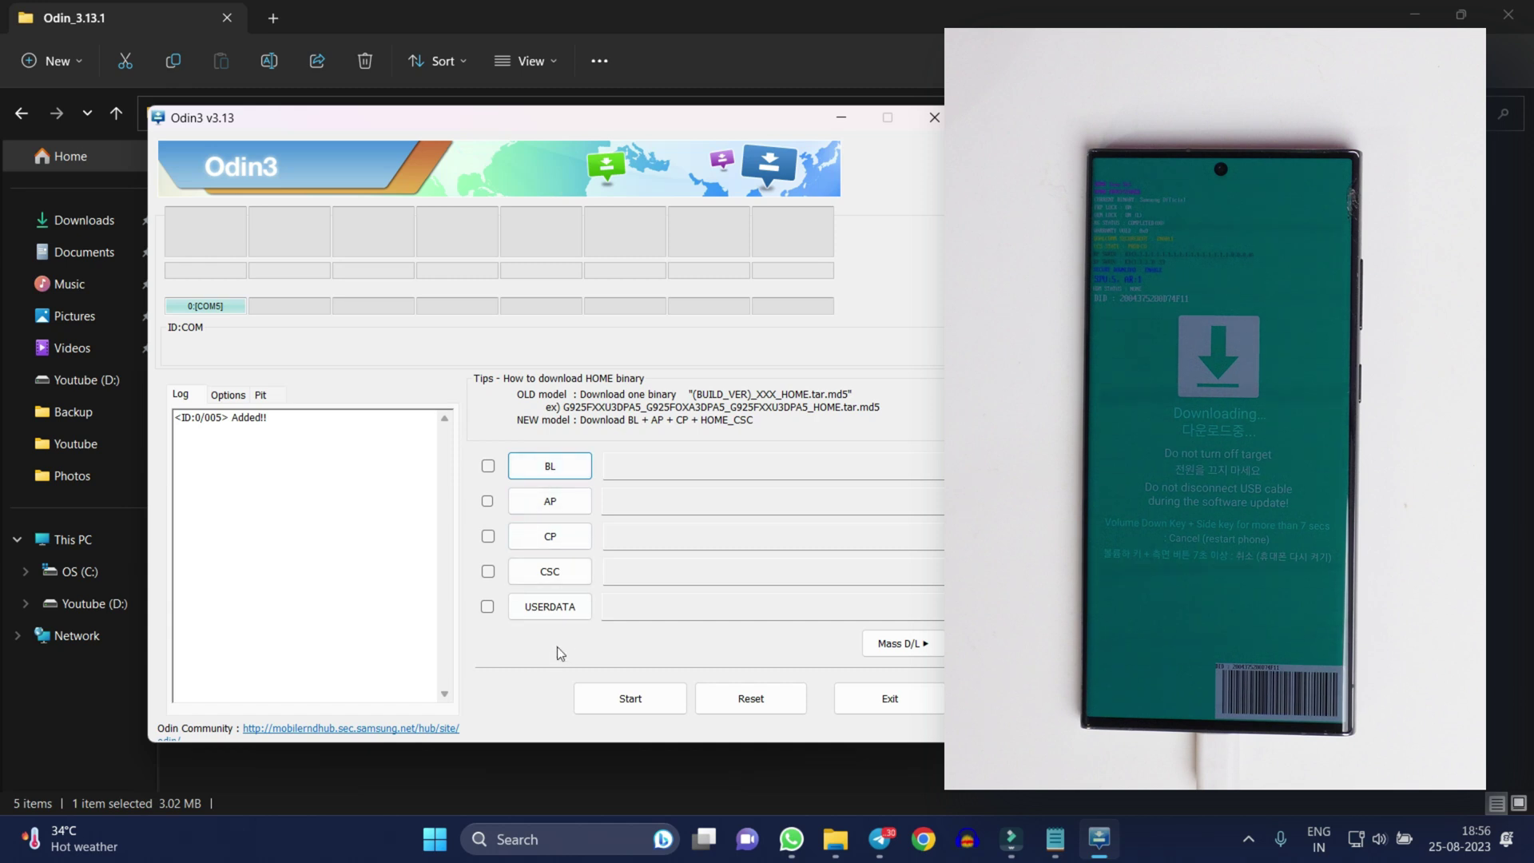
Load the BL and AP firmware files into their Odin3 slots
click(550, 471)
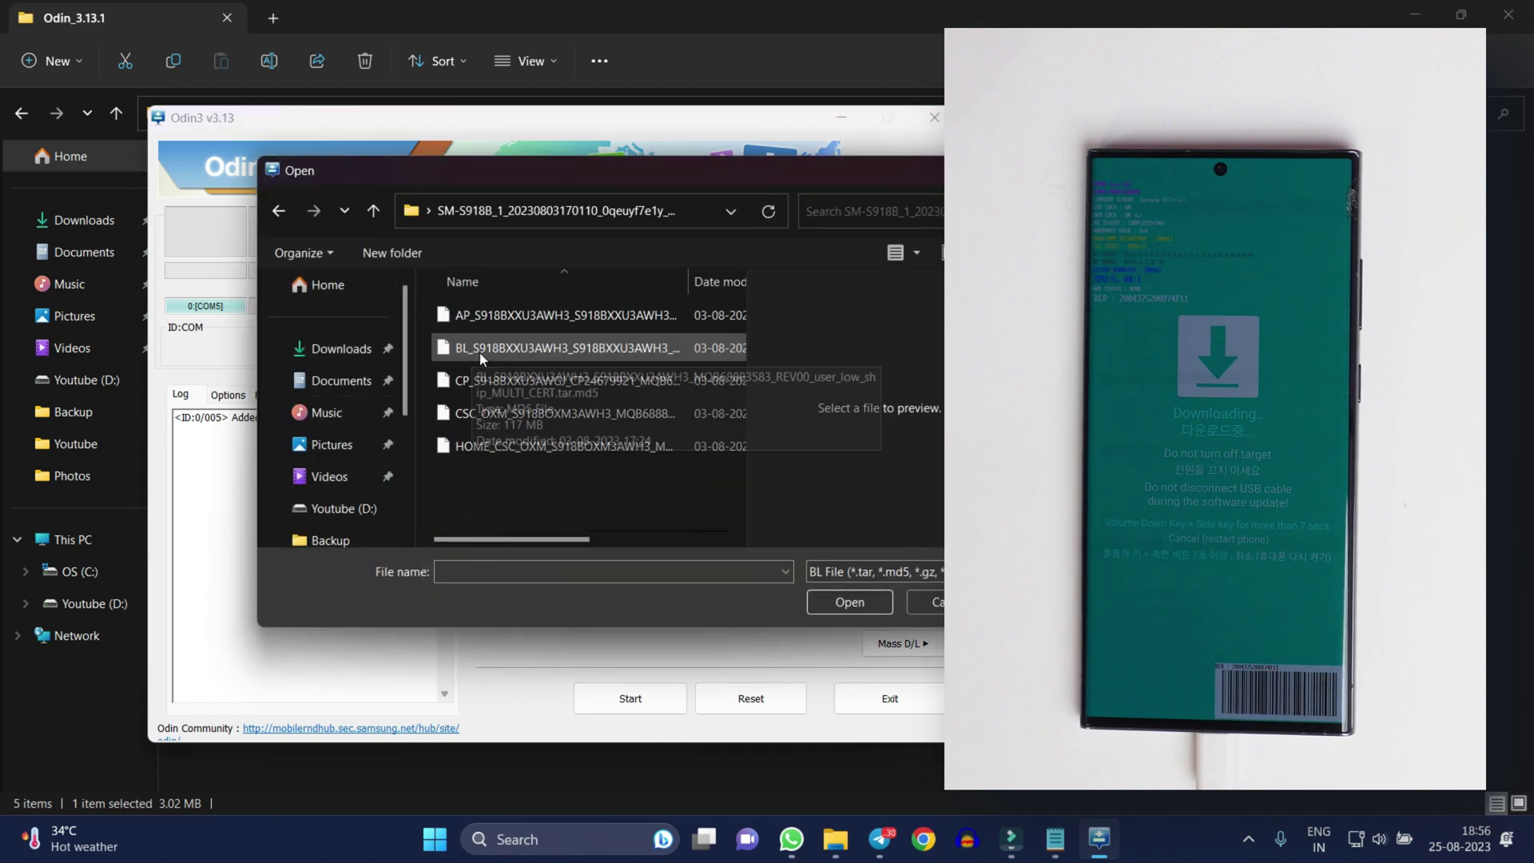
click(479, 346)
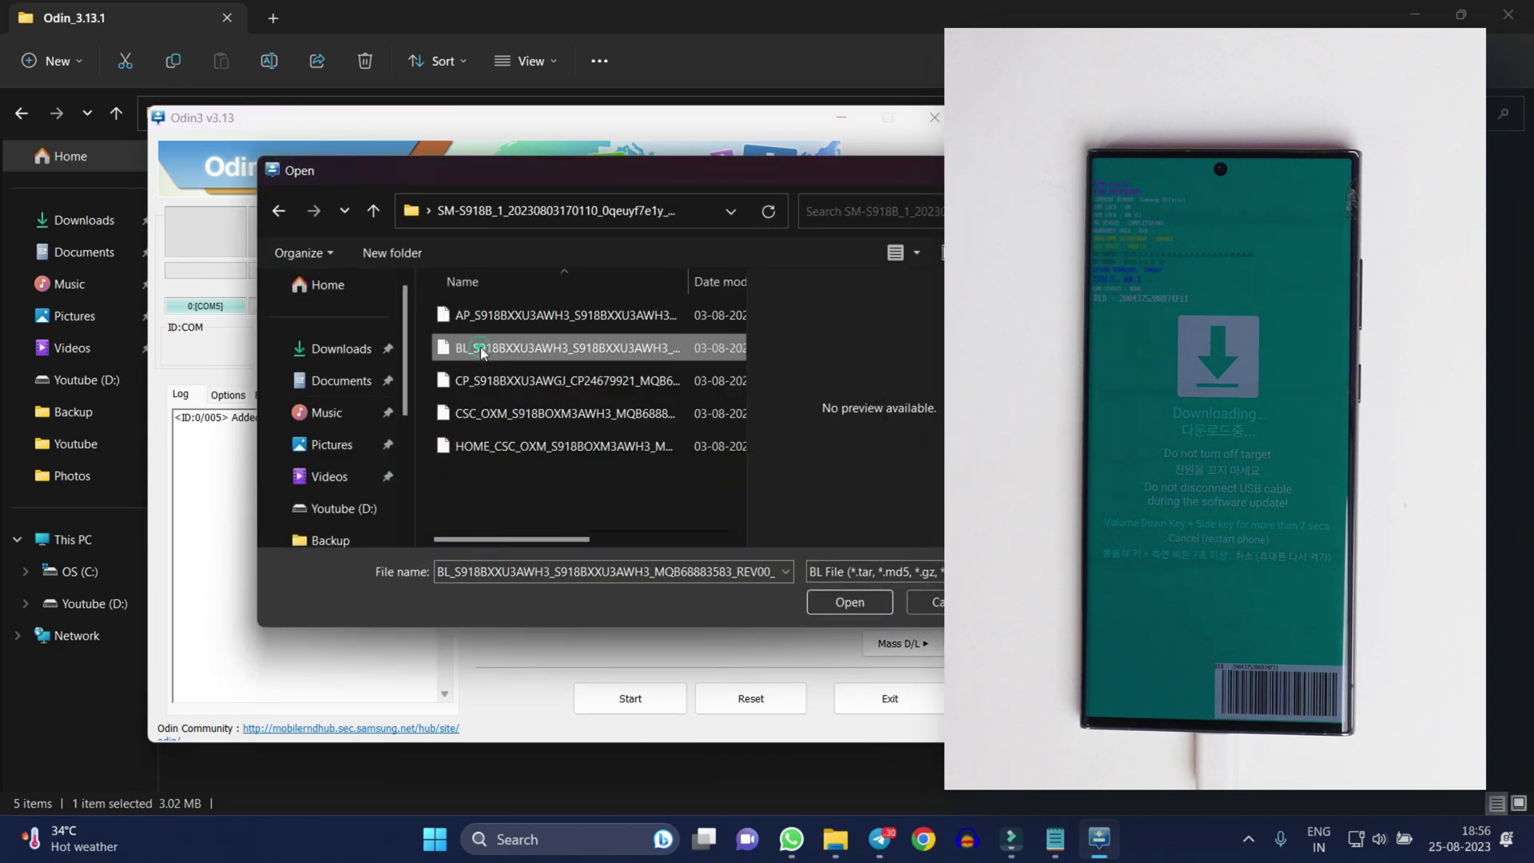
click(847, 602)
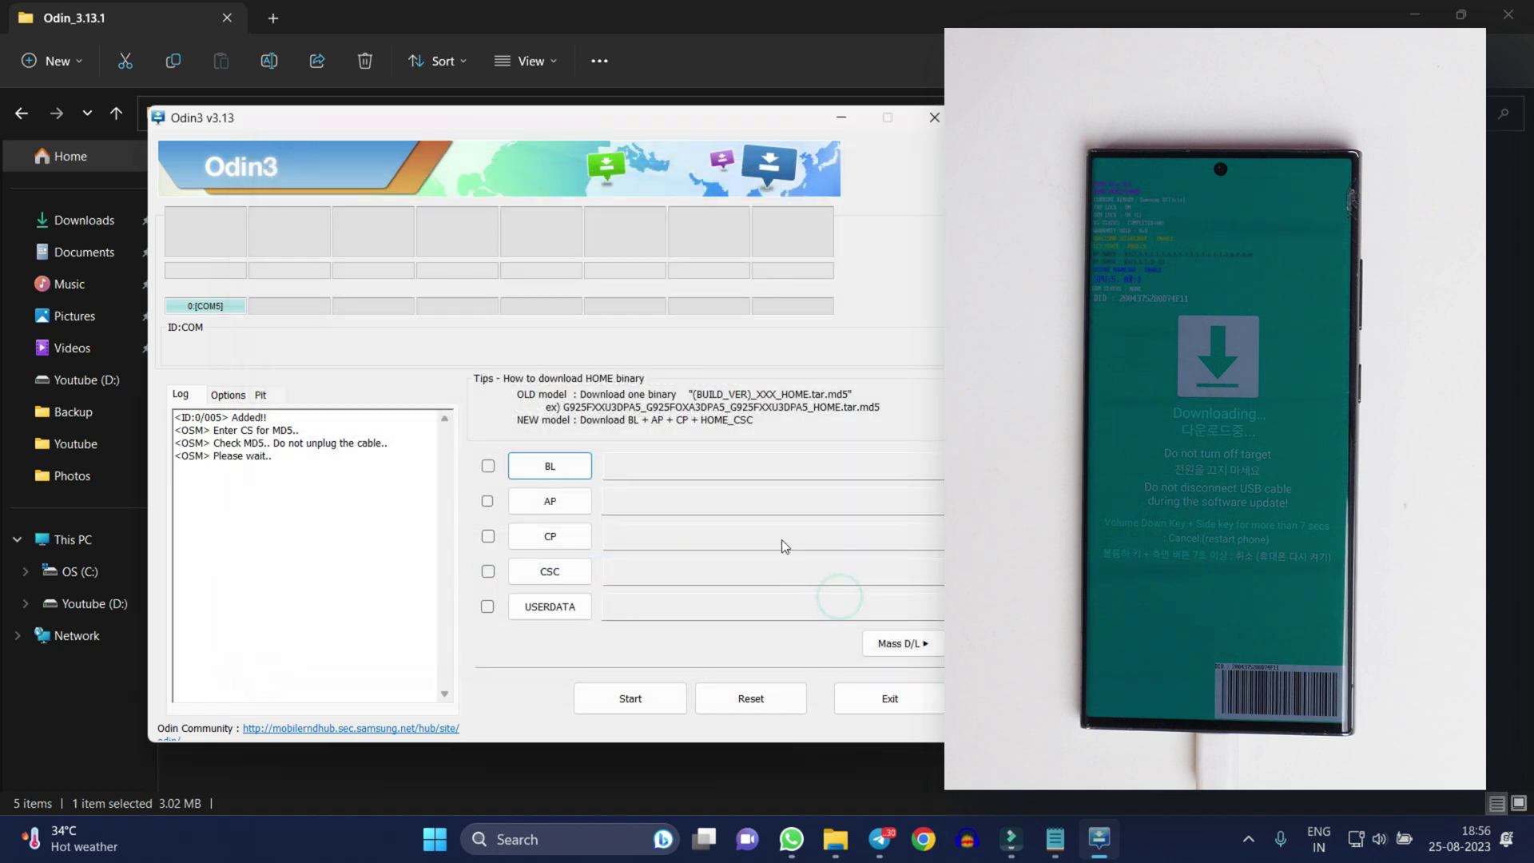
click(550, 502)
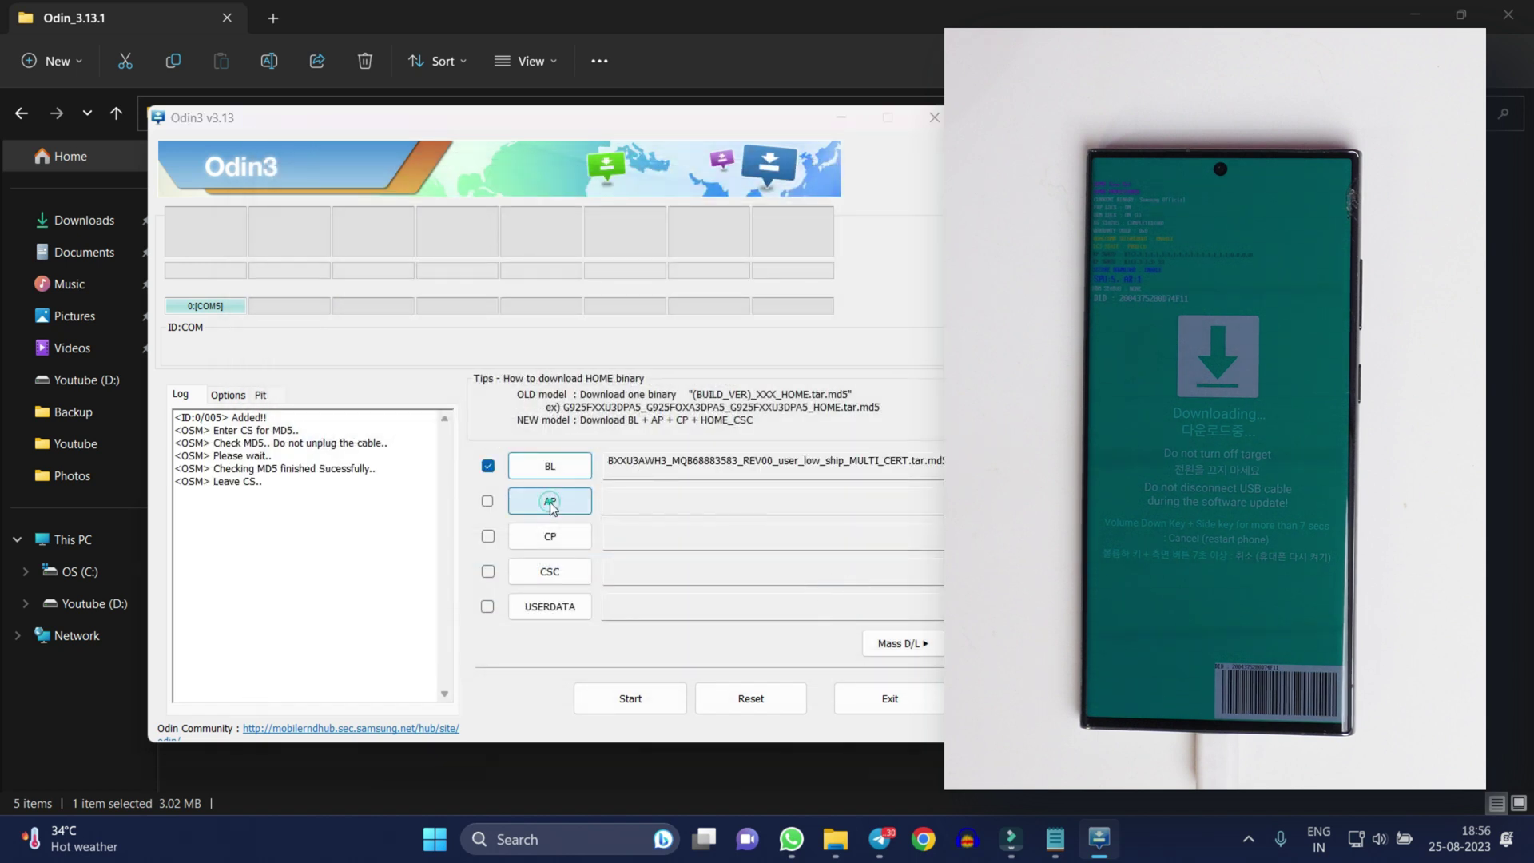
click(447, 290)
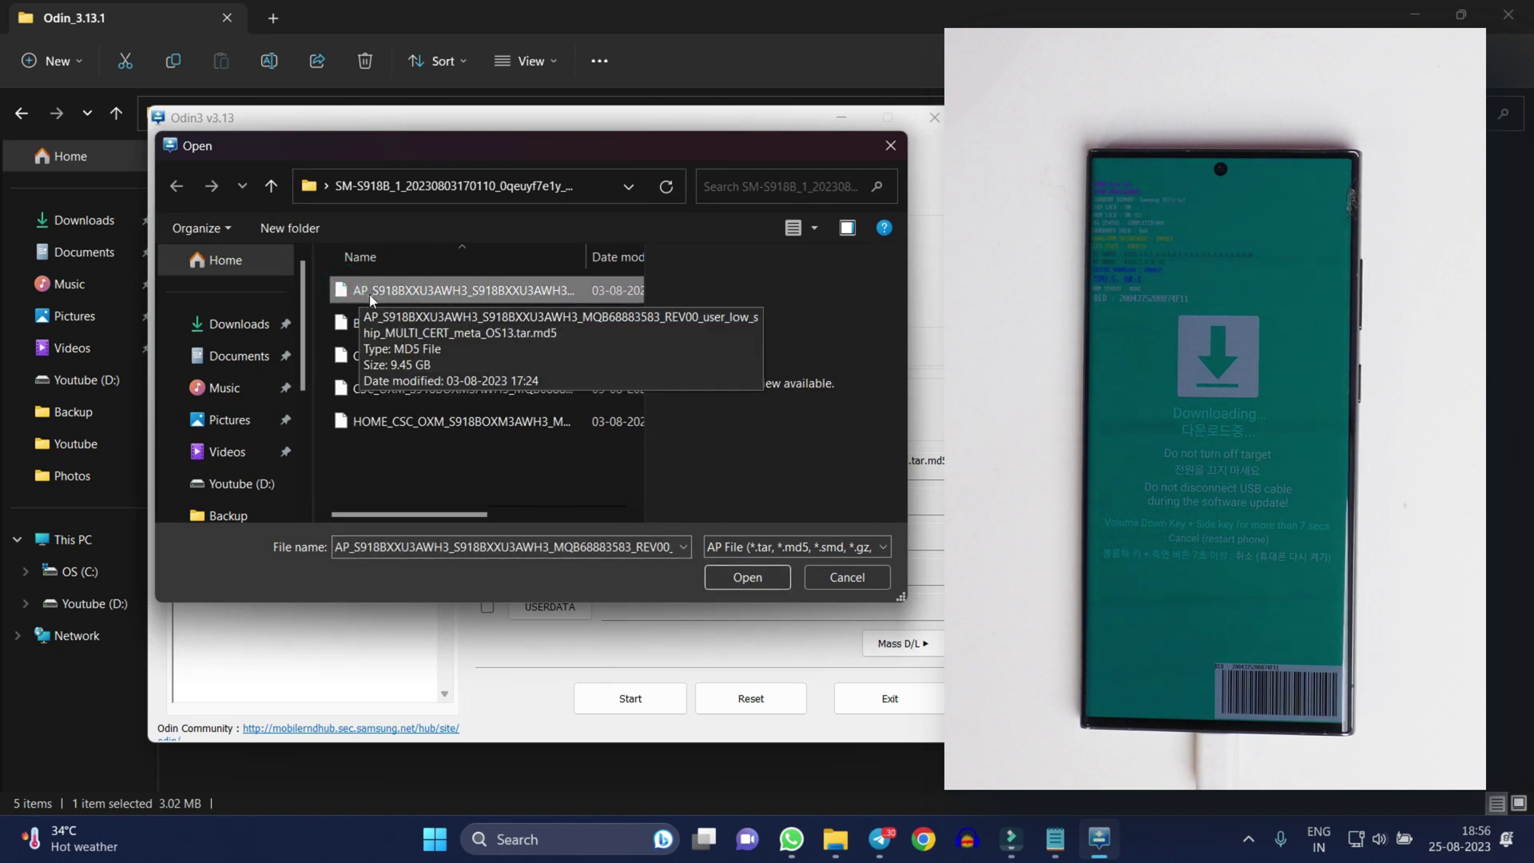
click(732, 575)
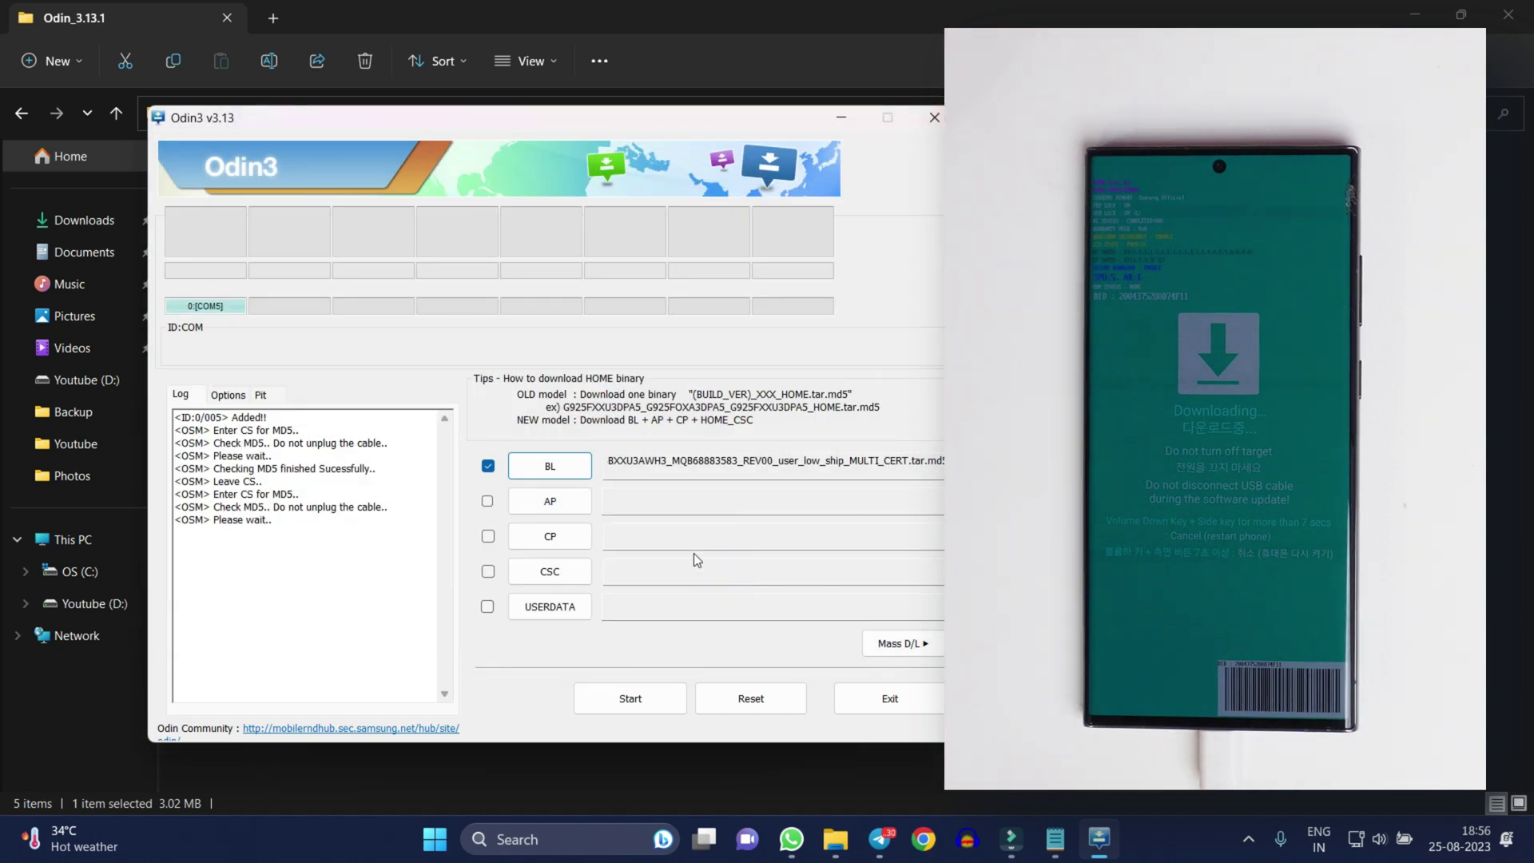
drag(479, 120, 347, 133)
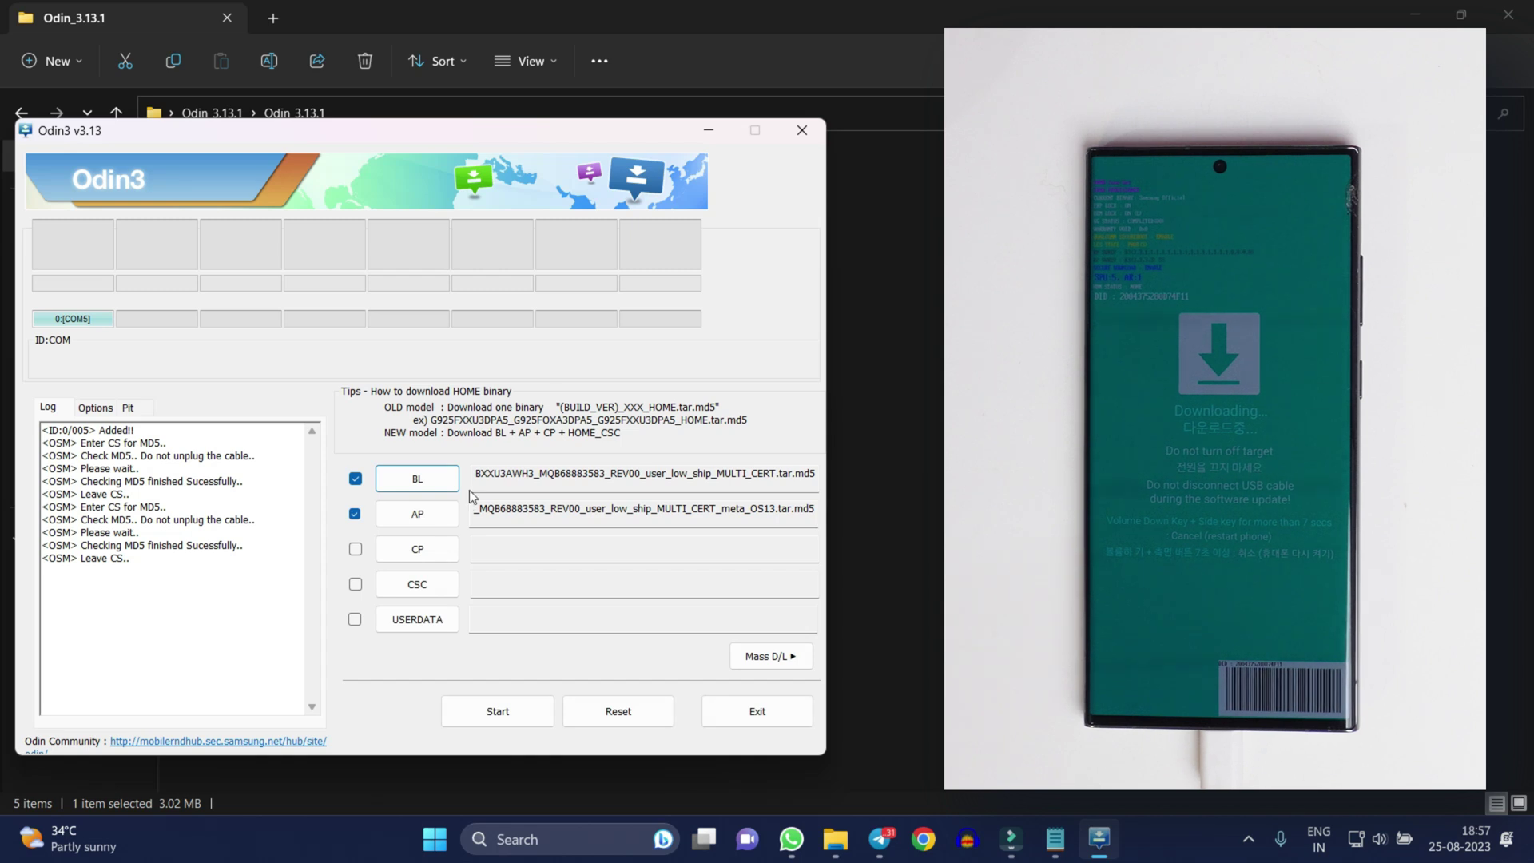
Load the CP_S918B firmware file into the CP slot
click(417, 549)
click(306, 374)
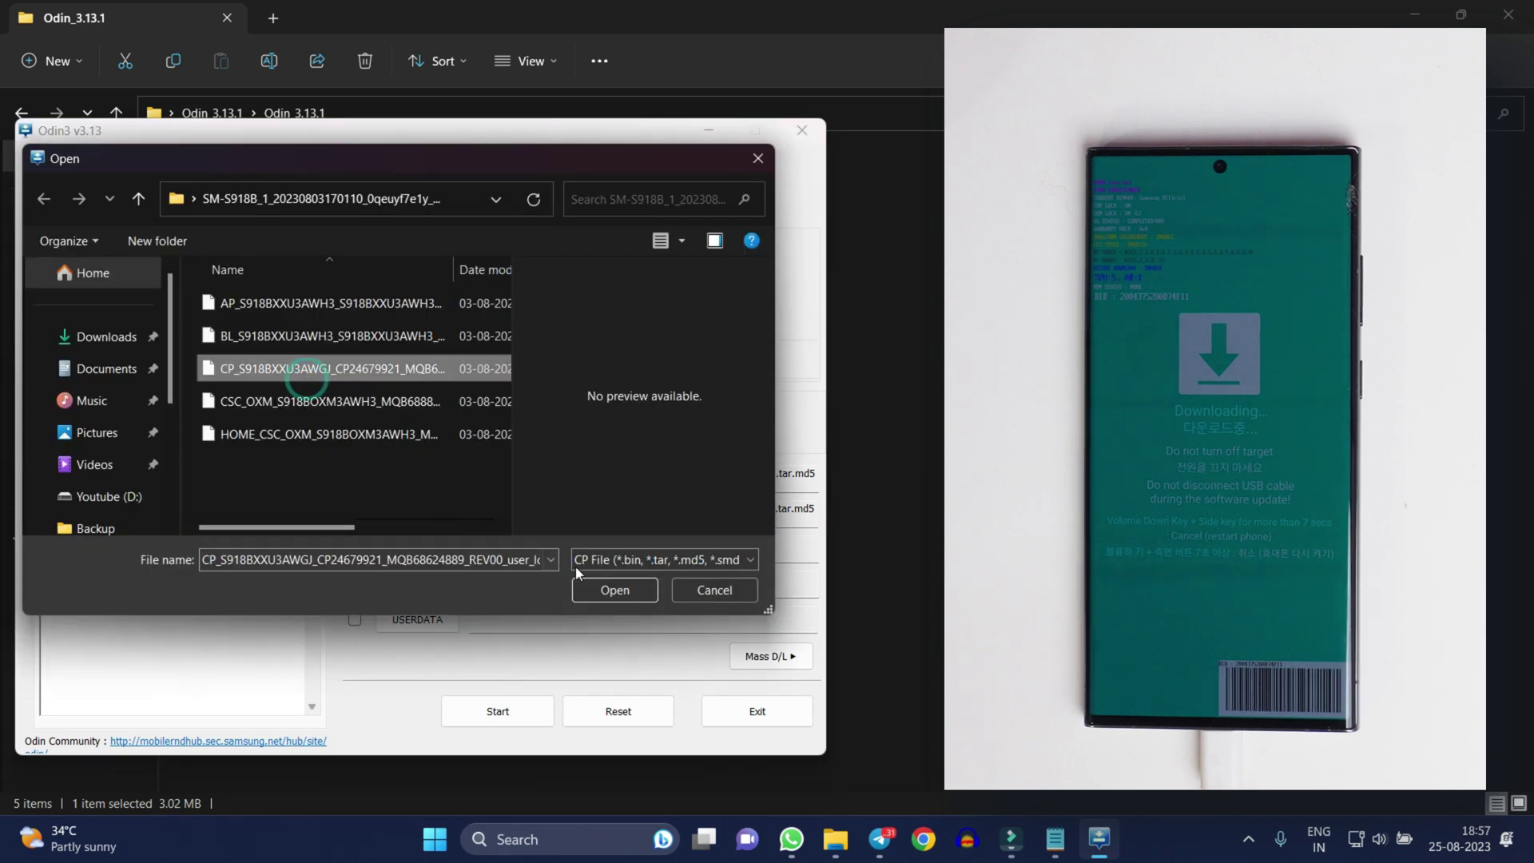
click(617, 590)
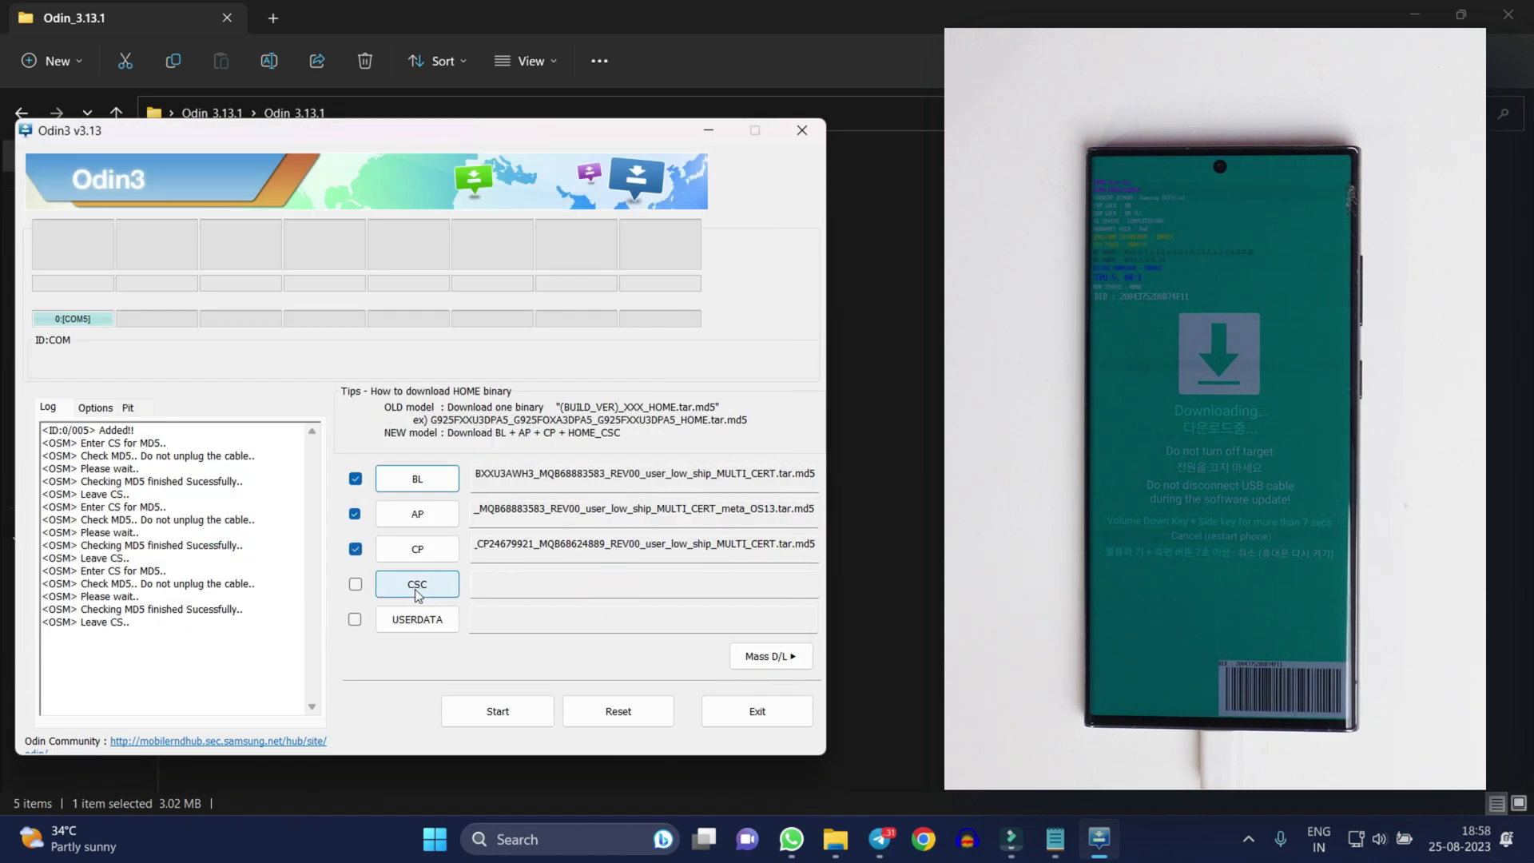
Load the HOME_CSC_OXM file into the CSC slot
click(416, 588)
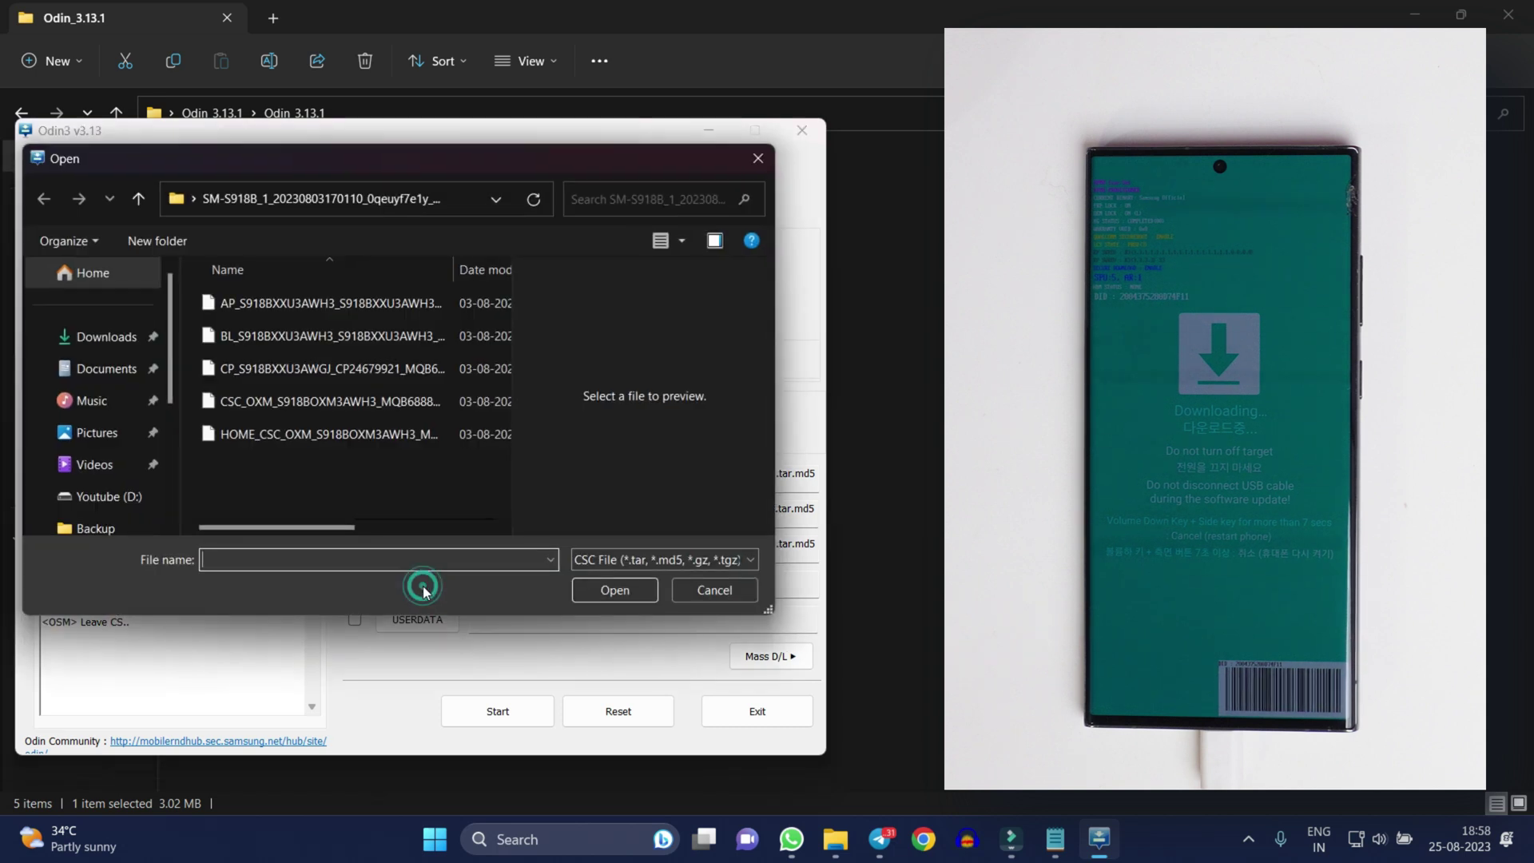
click(269, 437)
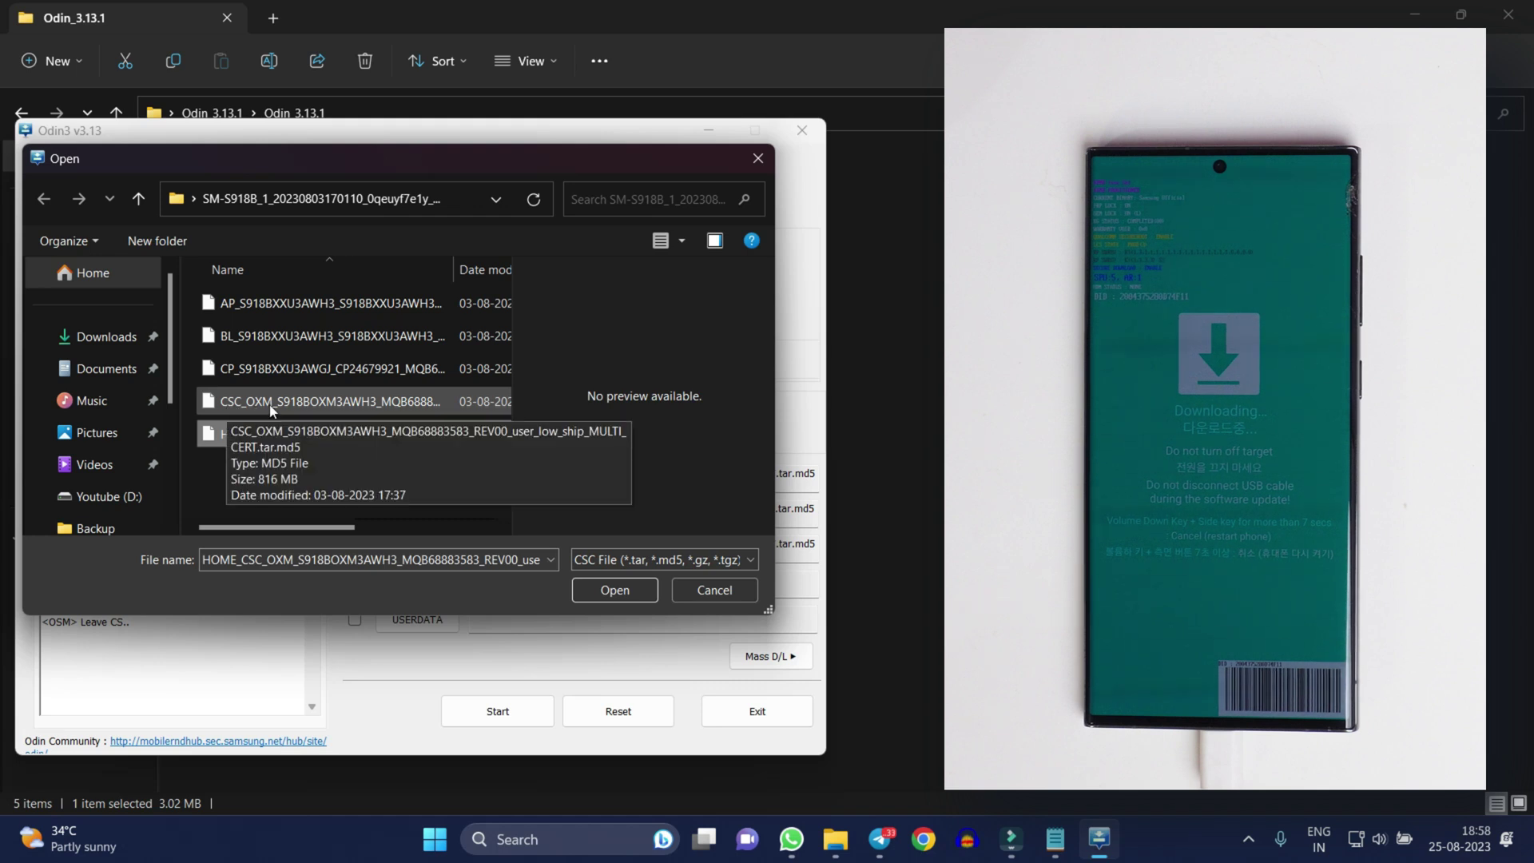
click(271, 407)
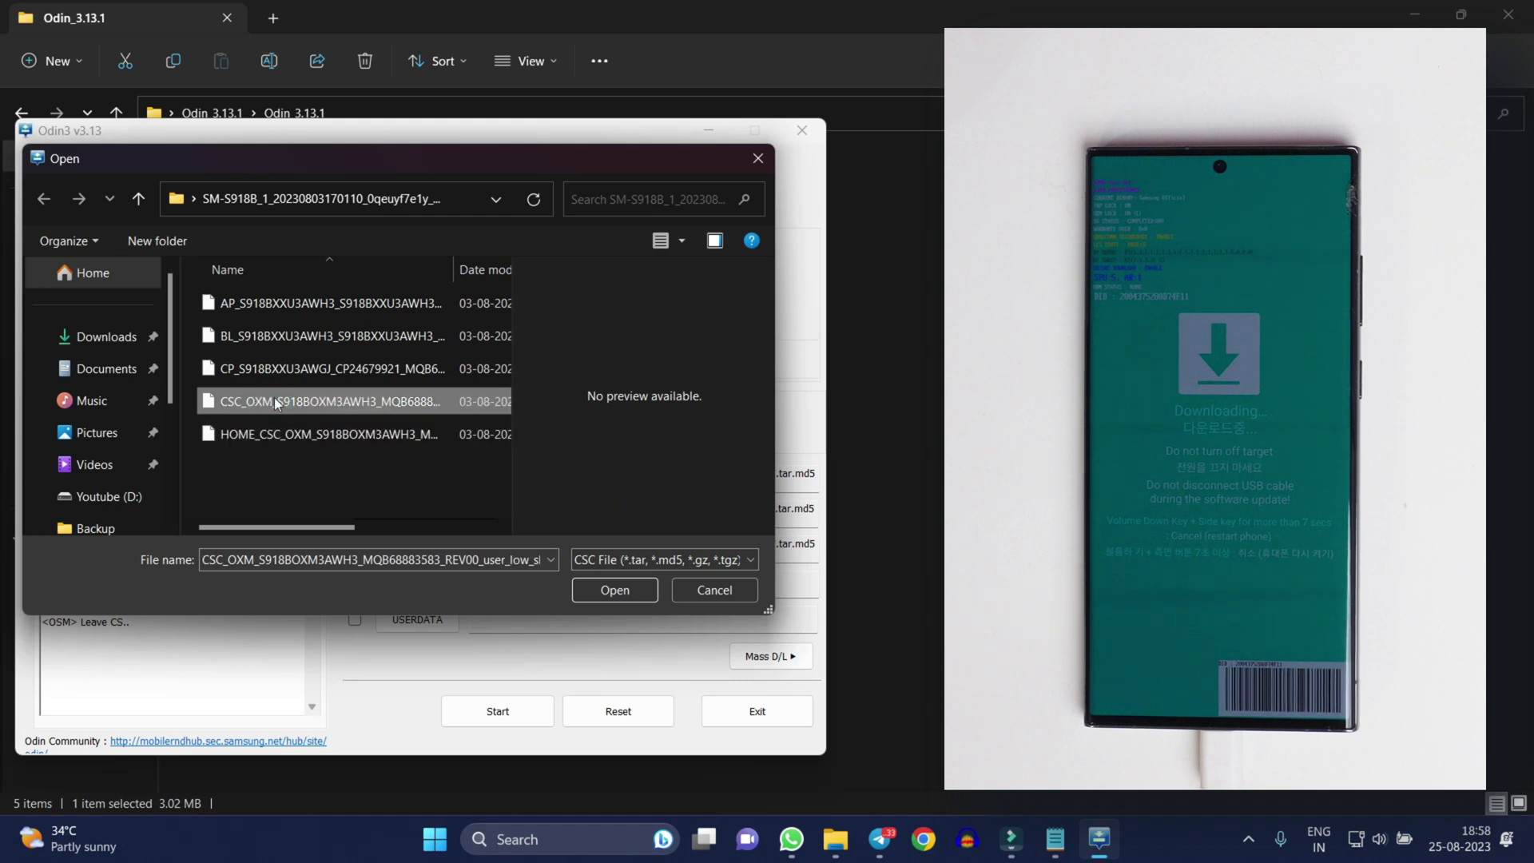
click(257, 440)
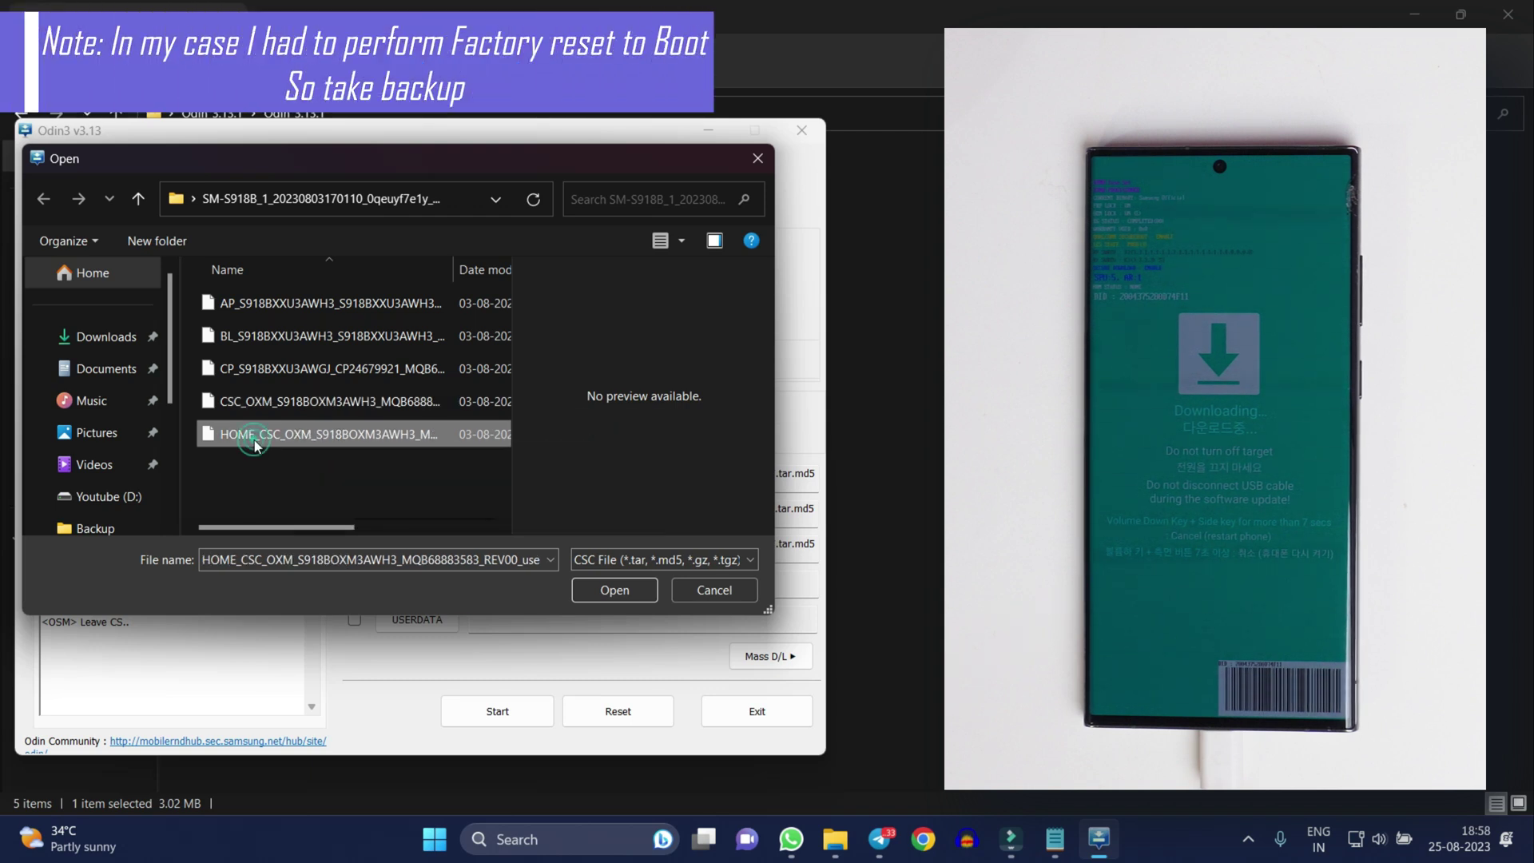
click(614, 590)
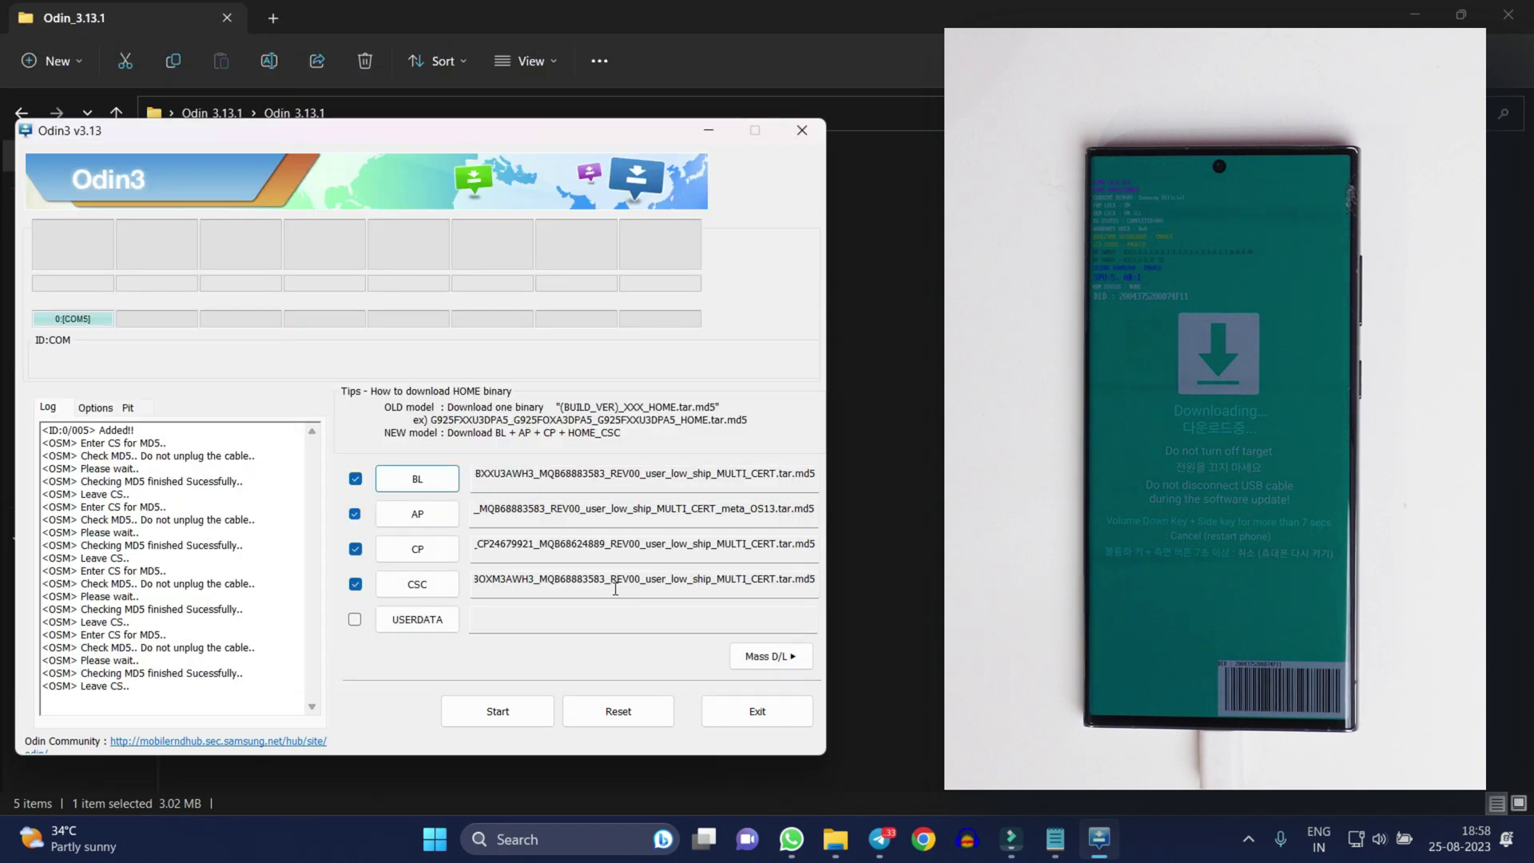